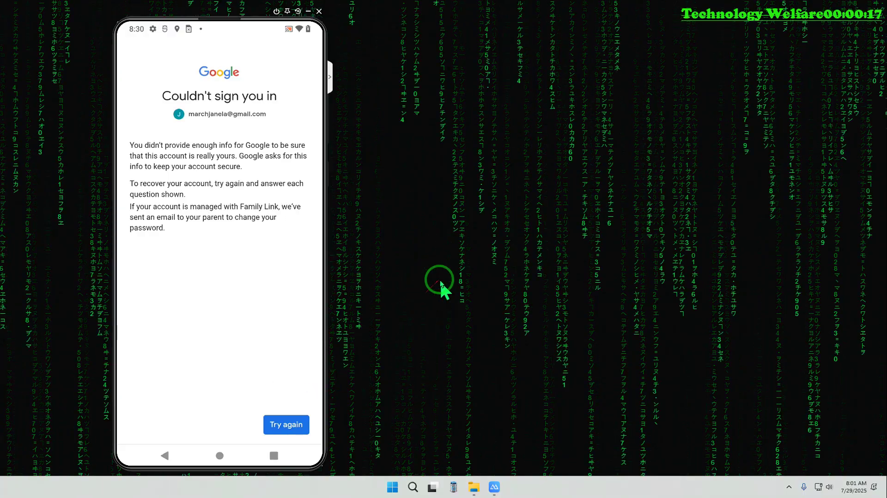
Restart Gmail account recovery and try other verification options, reporting the phone as unavailable
click(296, 422)
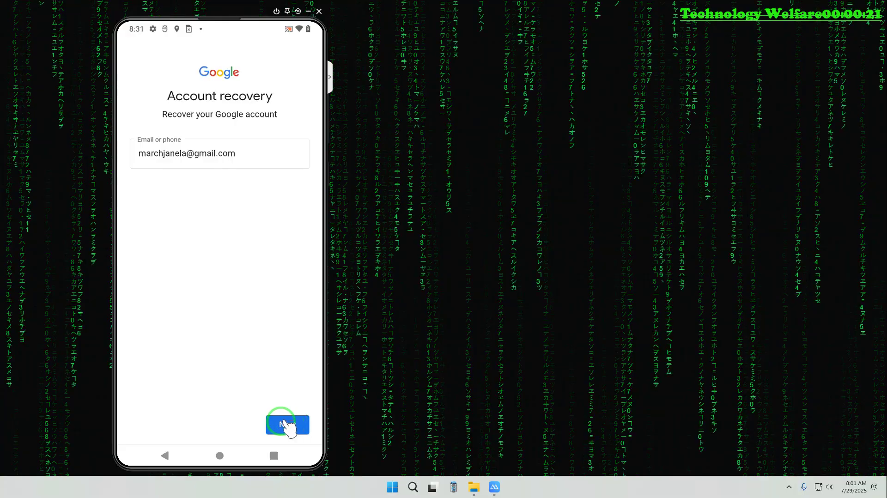
click(283, 423)
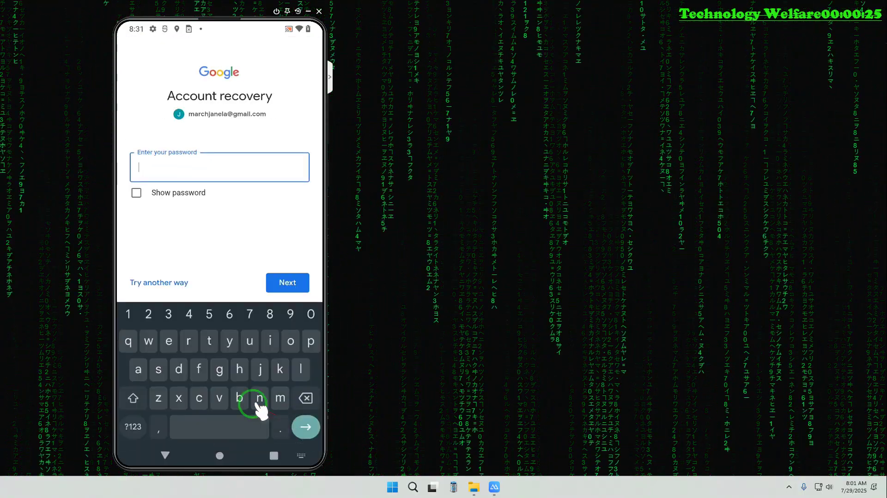
drag(239, 396, 189, 296)
click(159, 281)
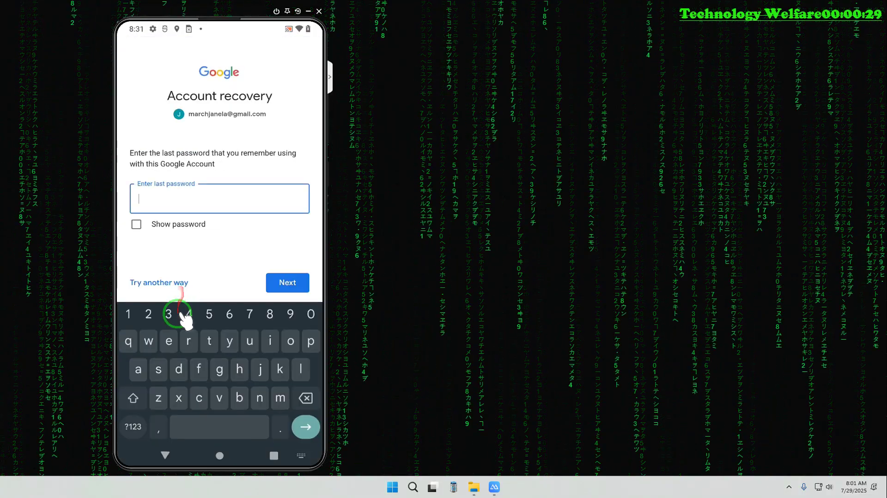
drag(182, 314, 184, 292)
click(162, 273)
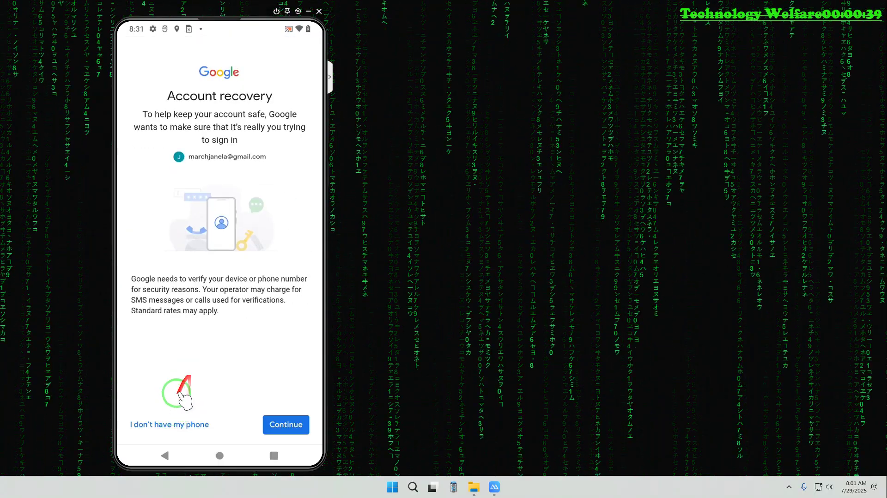
click(198, 429)
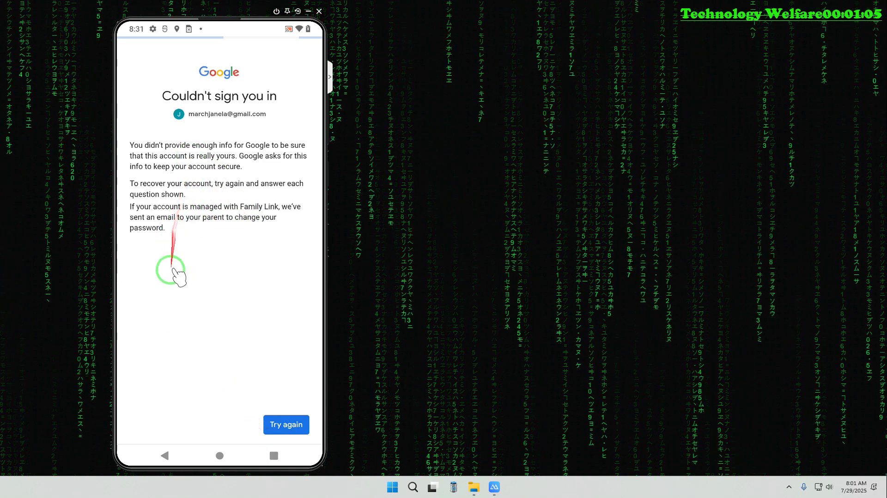
Launch Browser Aloha from its Play Store listing, then go back to the home screen
click(220, 444)
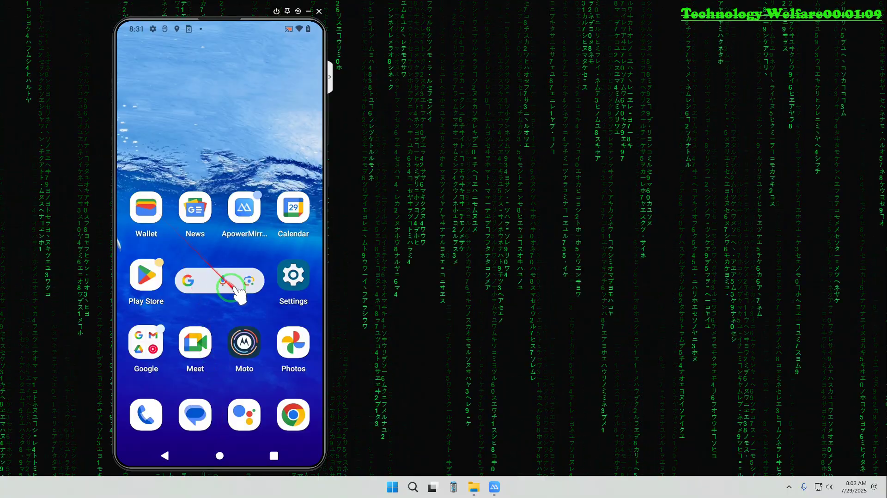
click(146, 275)
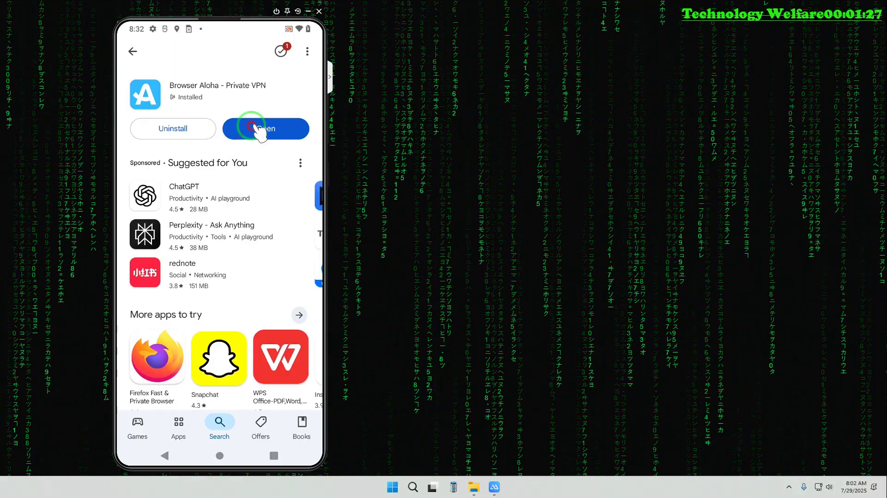
click(257, 130)
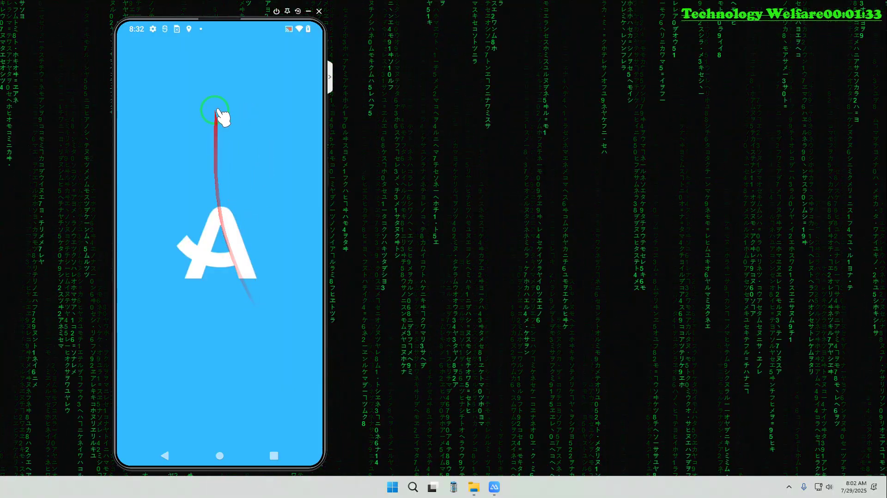
click(218, 456)
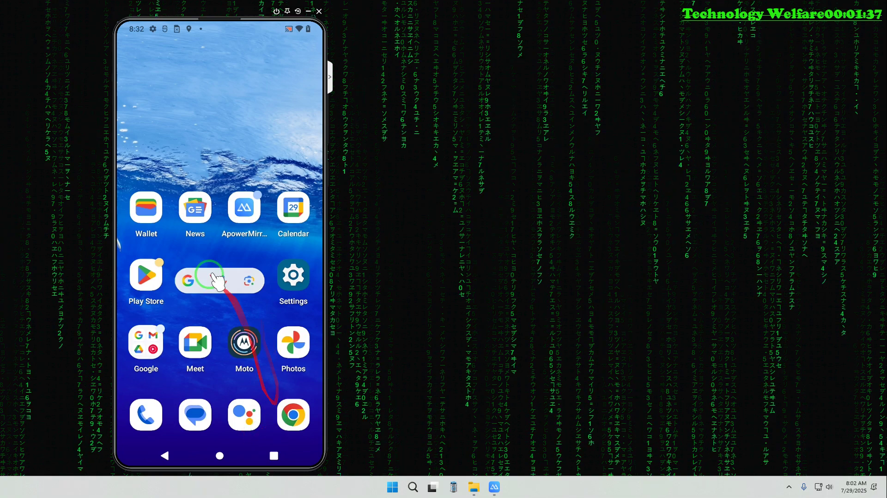
Turn off all Chrome notifications from Chrome's app info
scroll(214, 309, down, 2)
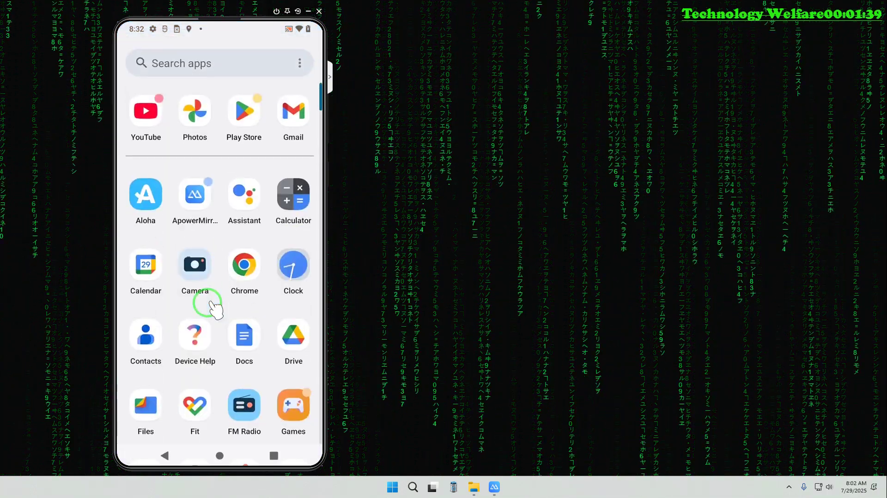
click(244, 266)
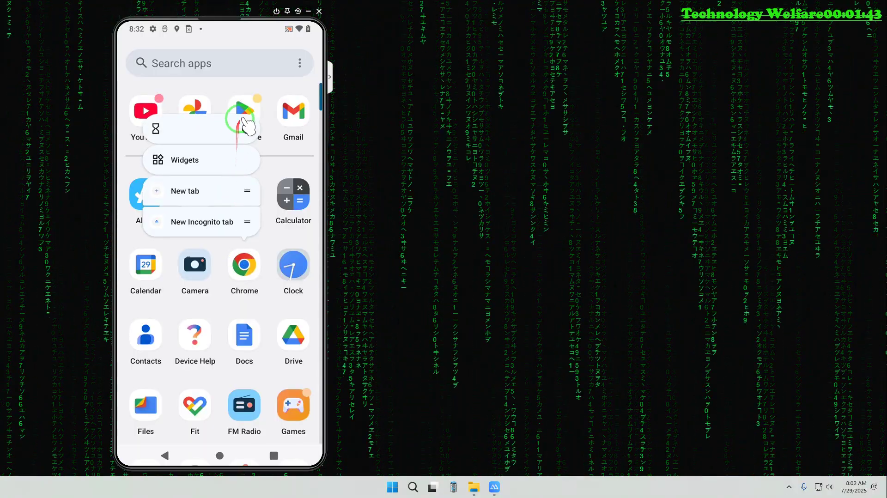
click(247, 128)
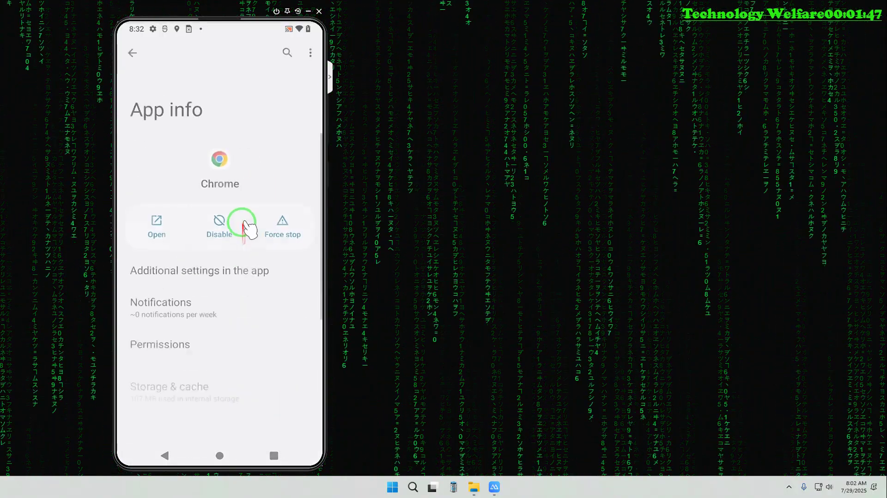
click(186, 303)
click(295, 226)
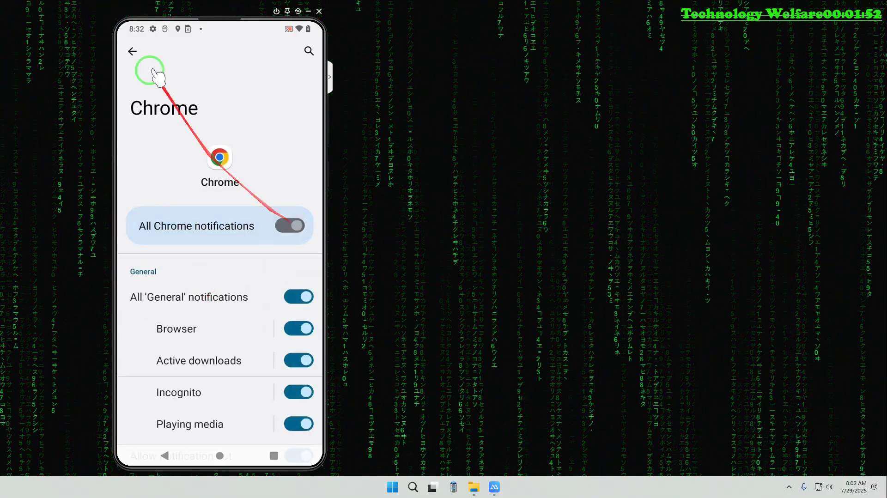
click(132, 51)
Set Chrome's location permission to Don't allow with precise location off, then return home
click(183, 363)
click(209, 262)
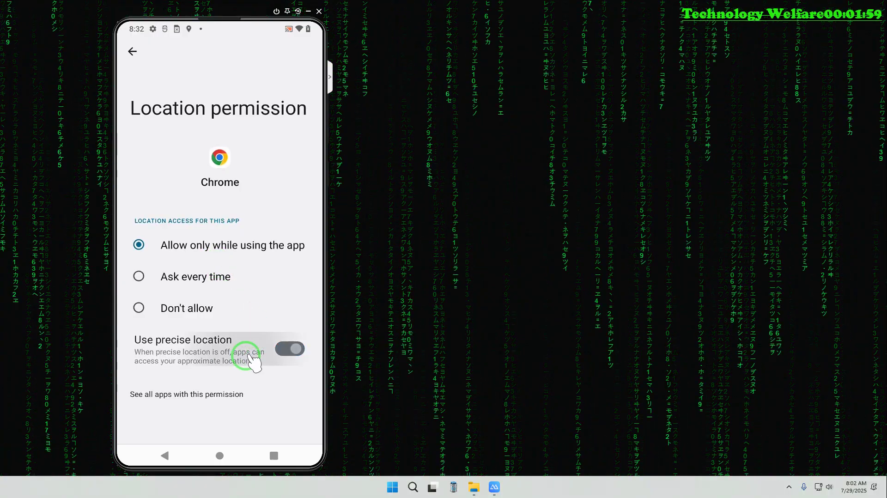
click(259, 360)
click(187, 313)
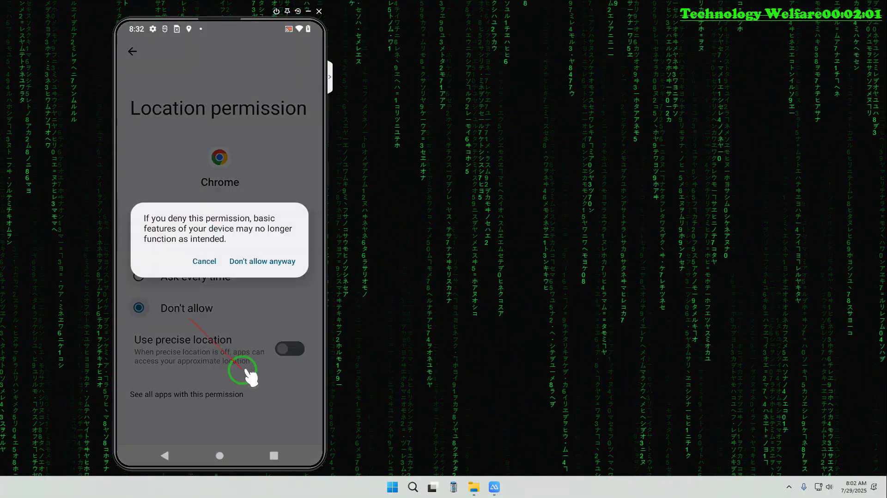
click(270, 261)
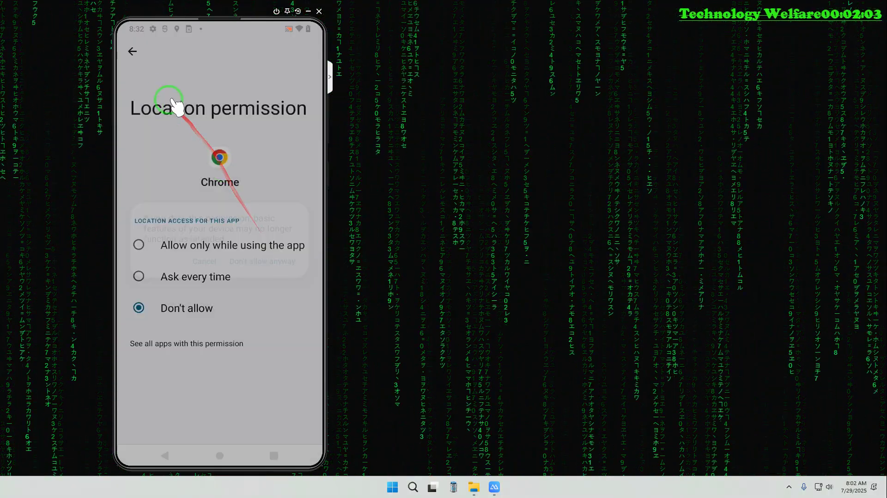
click(131, 51)
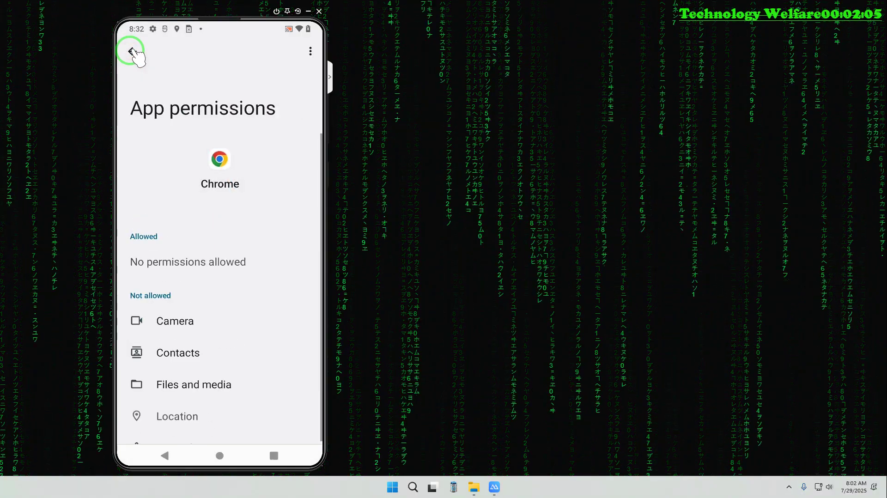
drag(138, 58, 190, 224)
scroll(203, 277, down, 3)
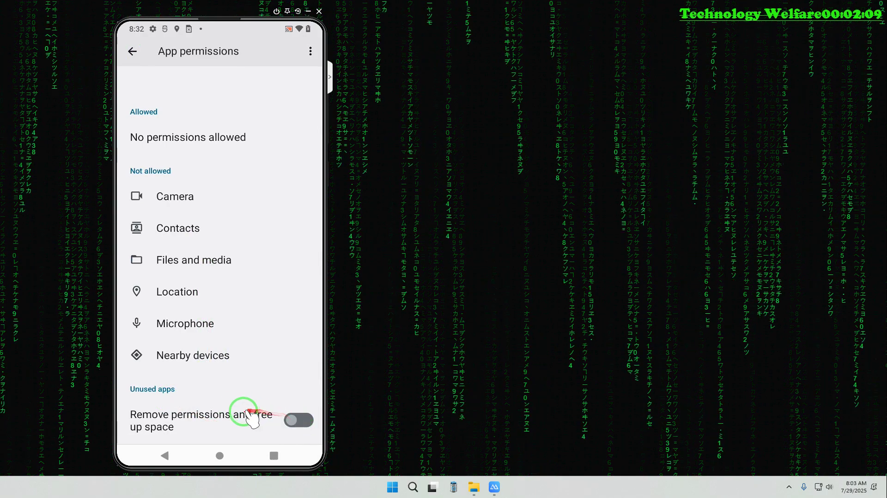
click(220, 456)
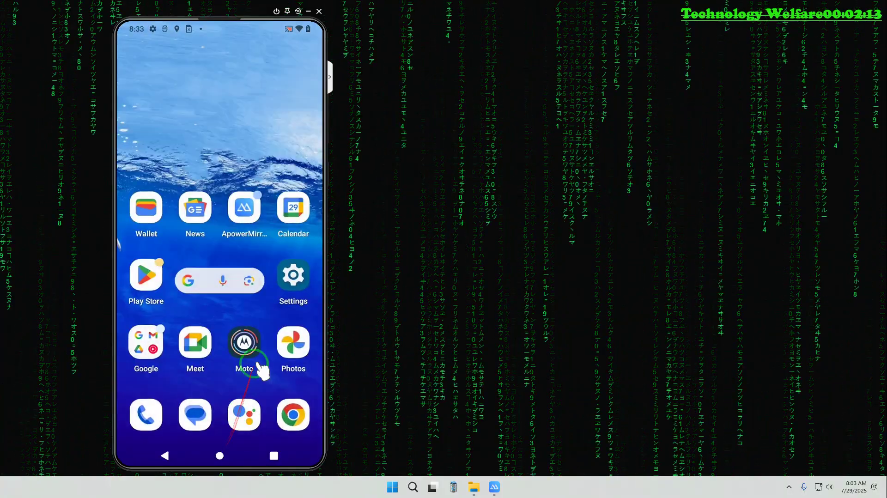
Turn off all notifications for the Google app from its app info
scroll(269, 314, down, 2)
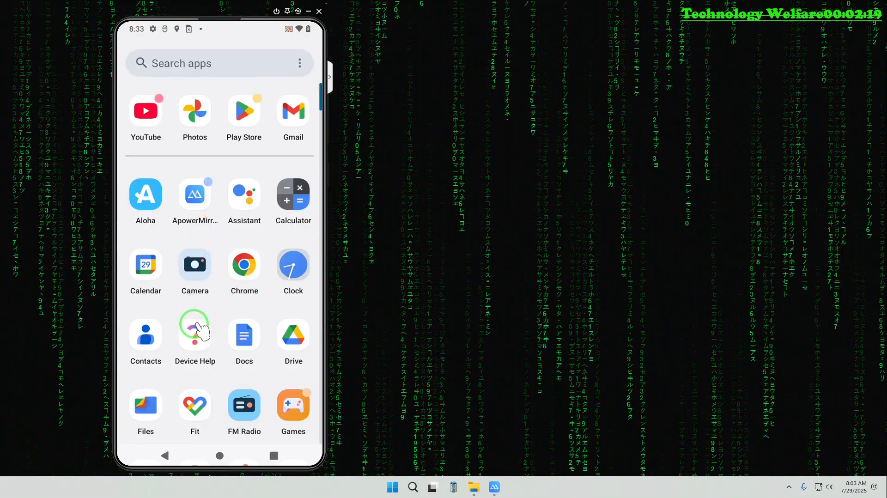
scroll(194, 326, down, 4)
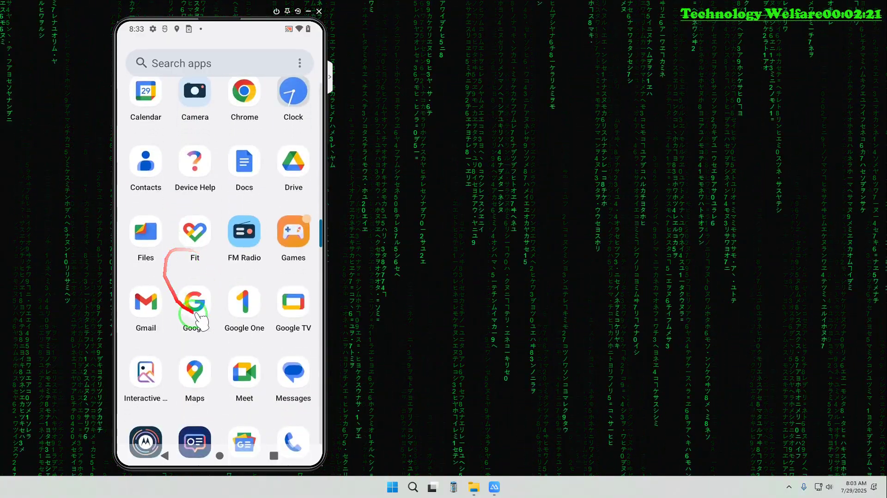
drag(202, 315, 201, 315)
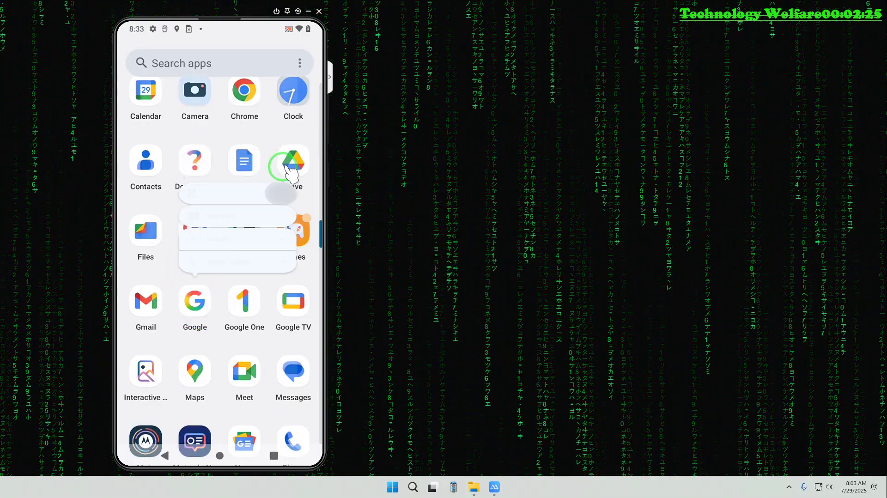
click(283, 166)
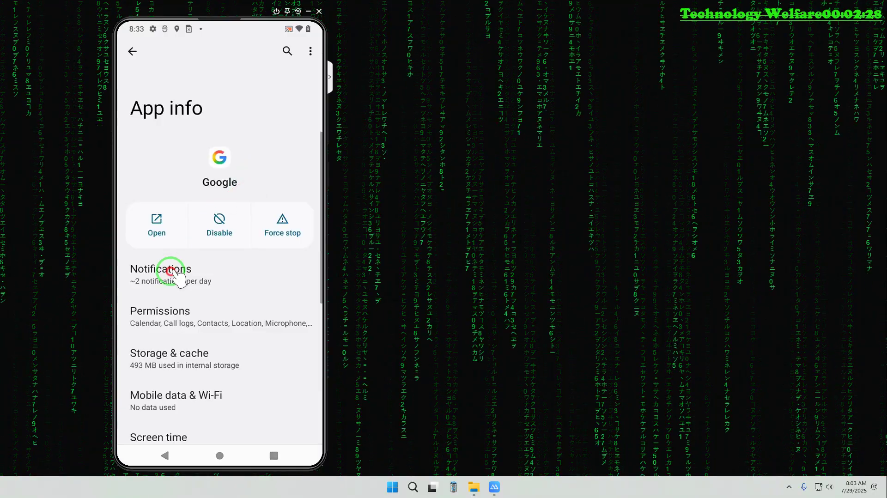
click(178, 275)
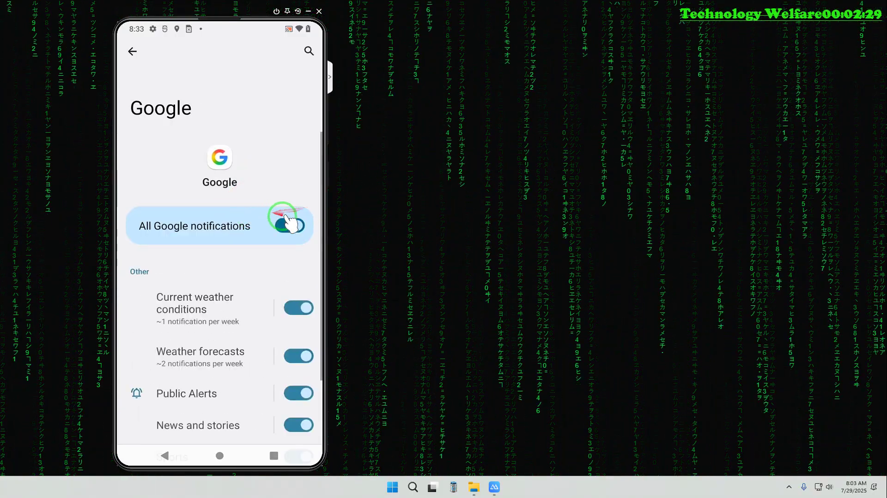
click(286, 221)
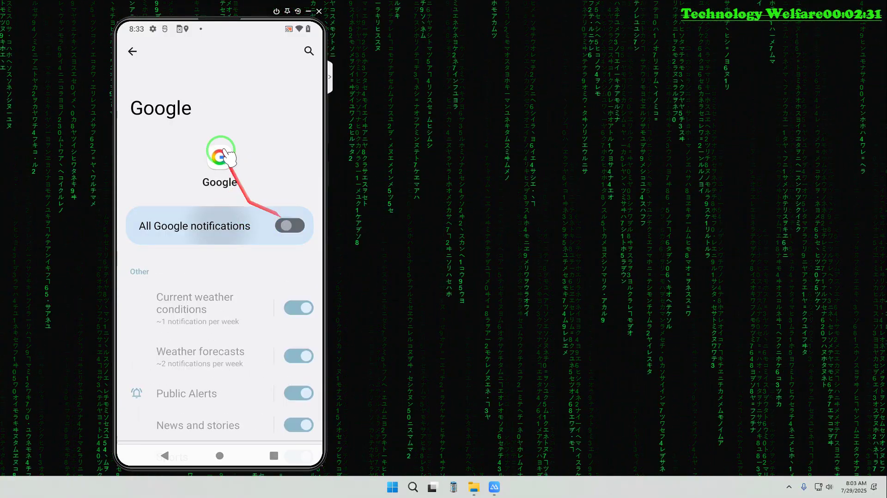
click(138, 59)
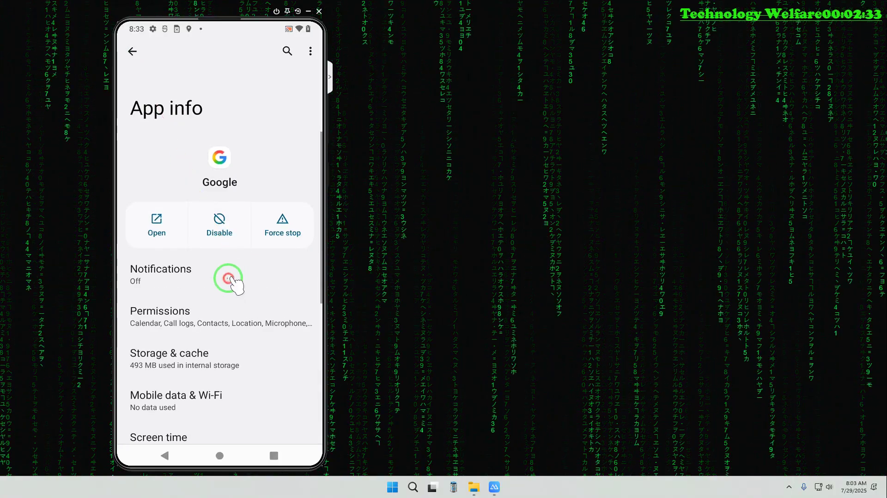
click(228, 279)
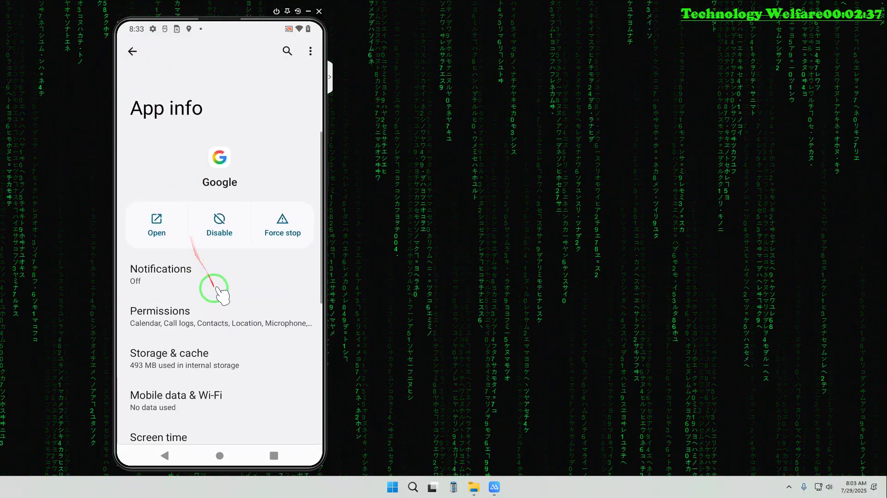
Deny the Google app location access, with precise location turned off
click(212, 317)
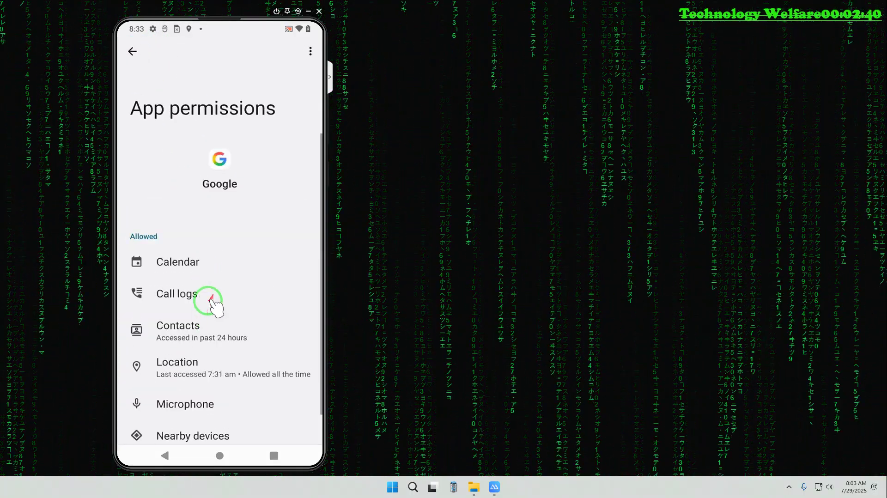
click(196, 375)
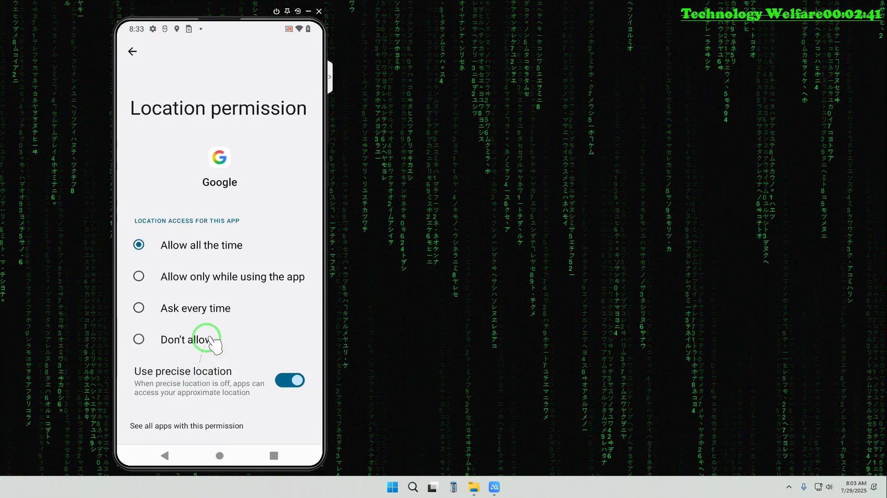
click(277, 381)
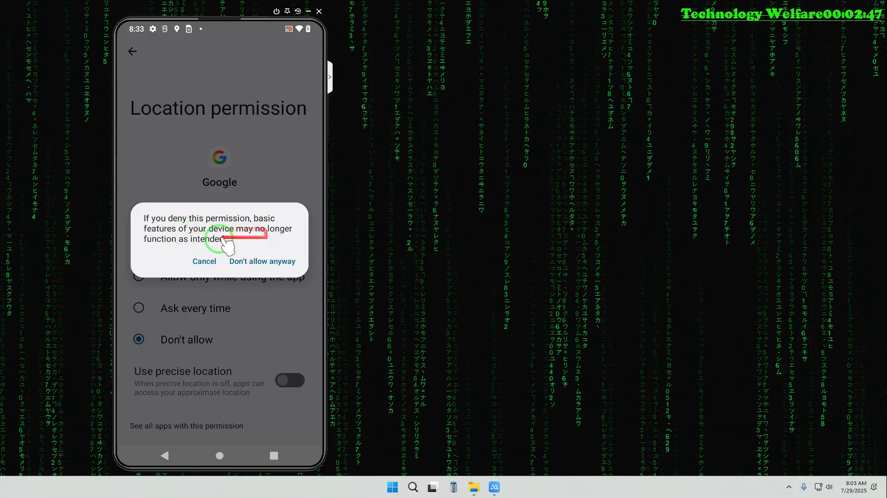
click(261, 260)
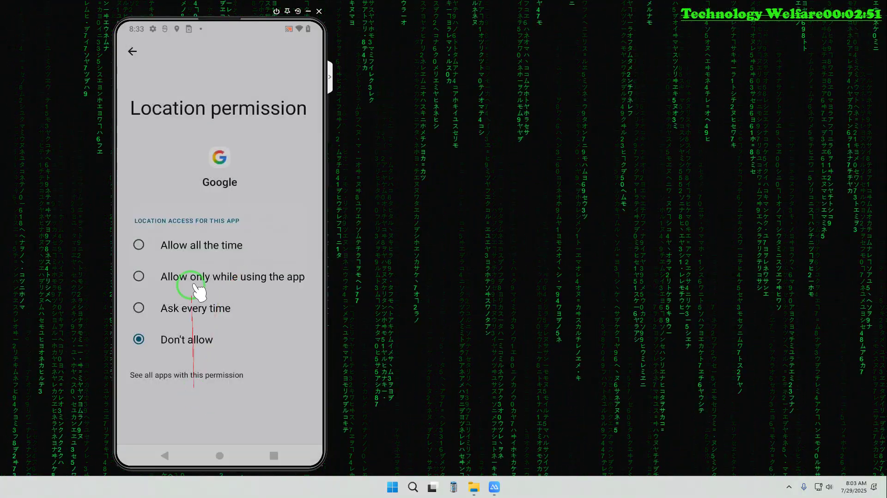
click(133, 52)
scroll(236, 293, down, 3)
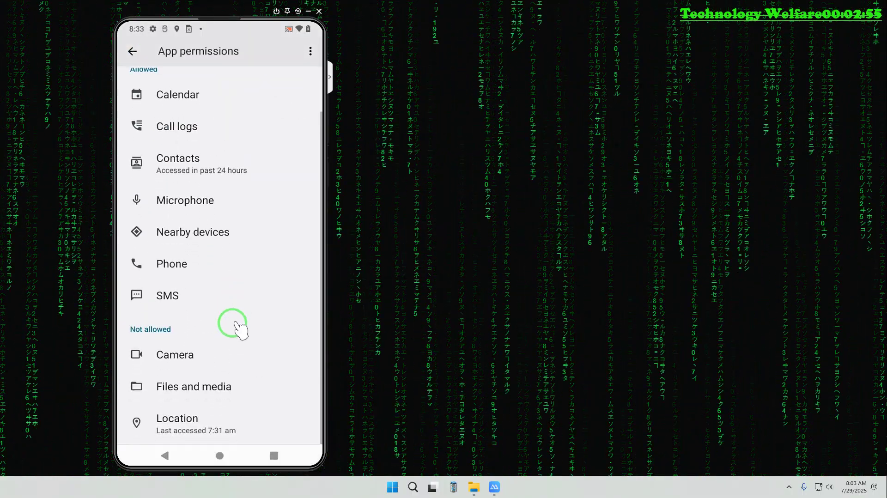
click(134, 51)
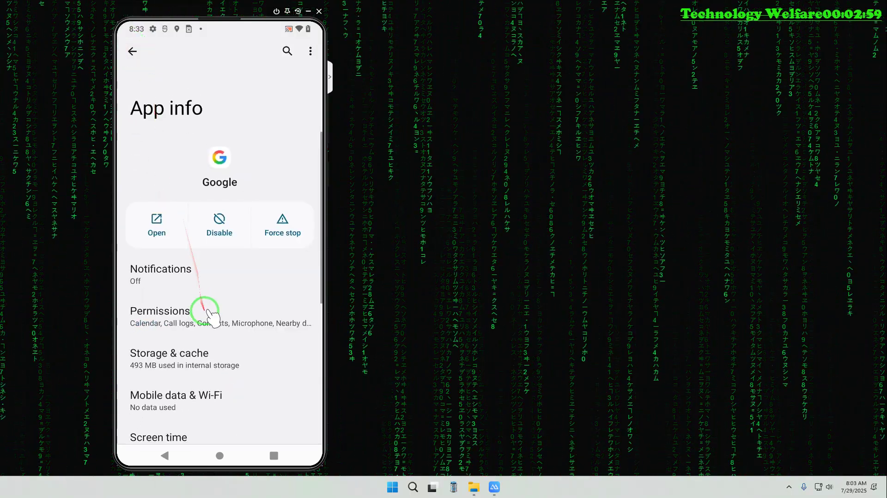
Leave the Google app's Open supported links switched off, then return home
scroll(213, 323, down, 2)
scroll(212, 335, down, 1)
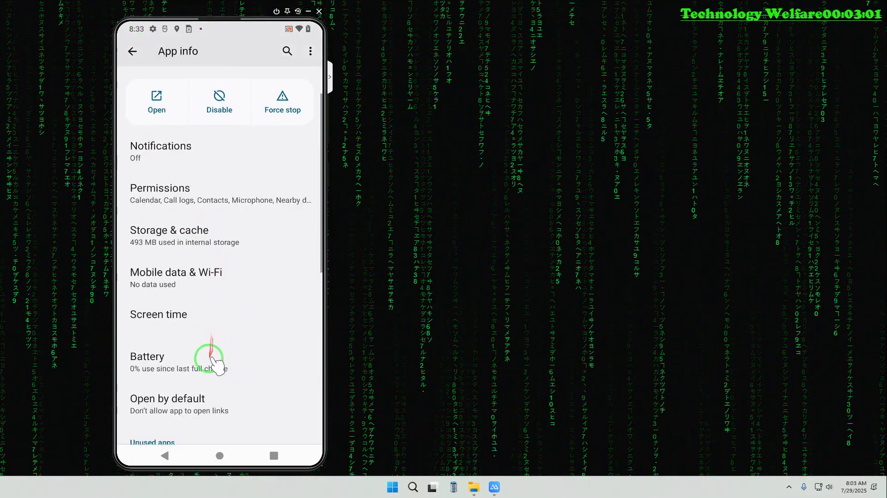
click(171, 409)
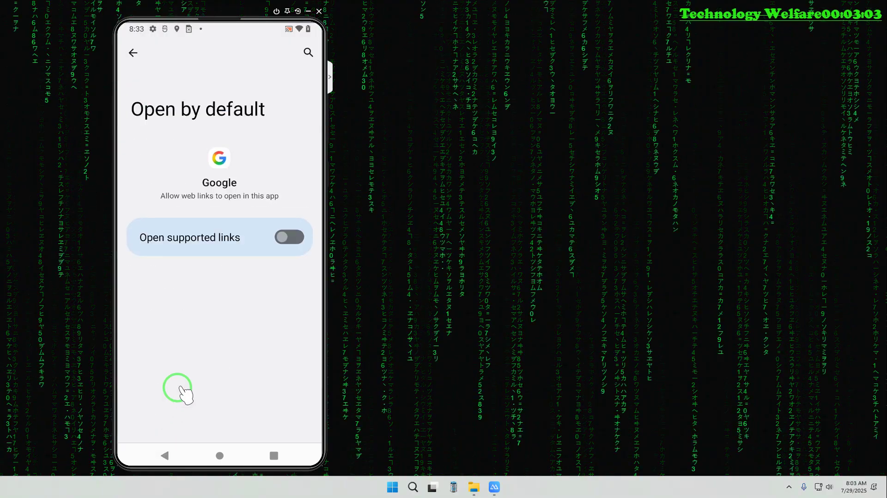
click(292, 234)
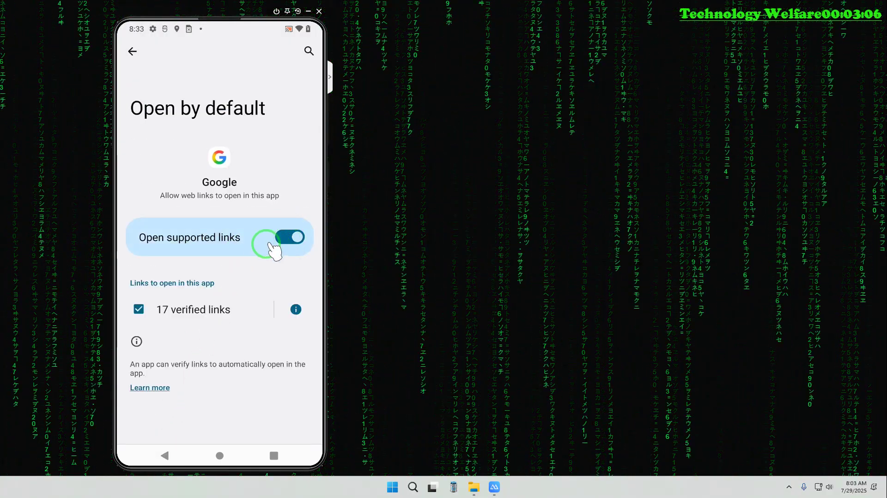
click(276, 240)
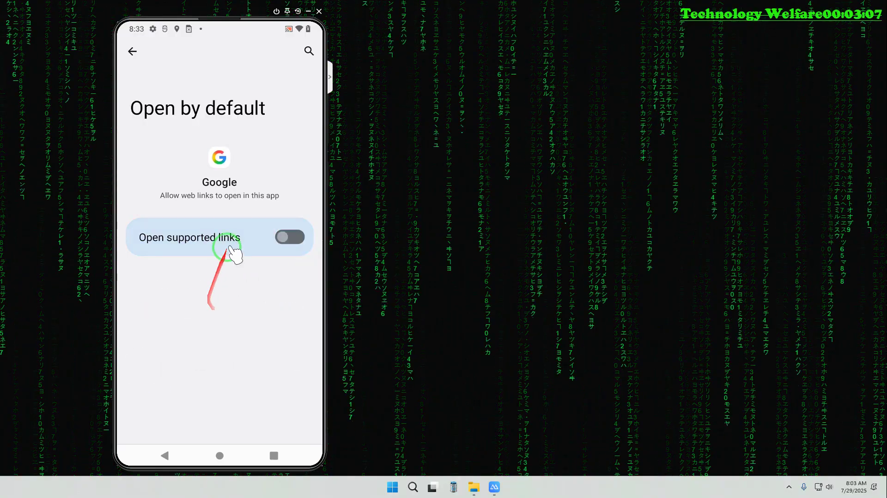
click(221, 453)
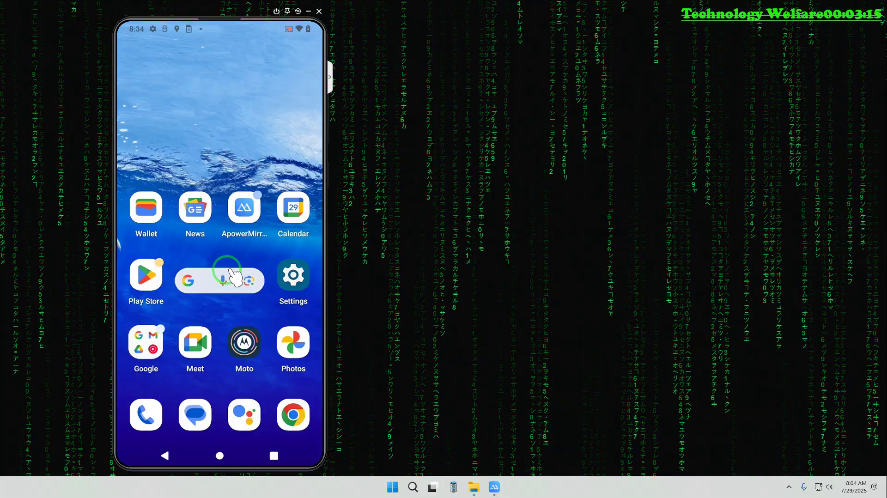
Launch Aloha Browser and finish its first-run setup with the search bar on top
scroll(236, 277, down, 2)
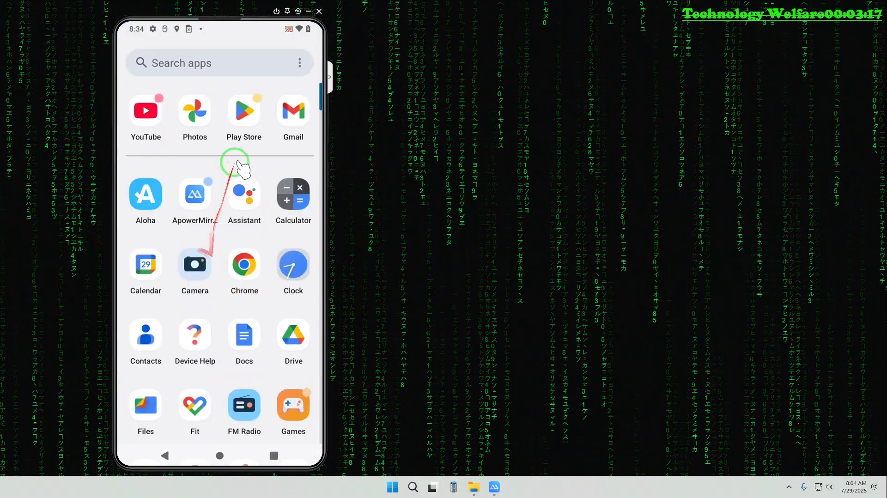
click(141, 195)
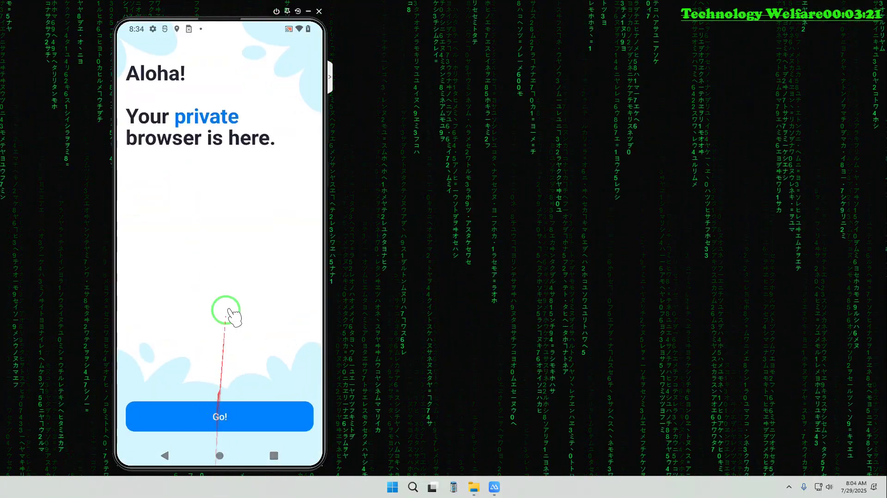
click(245, 418)
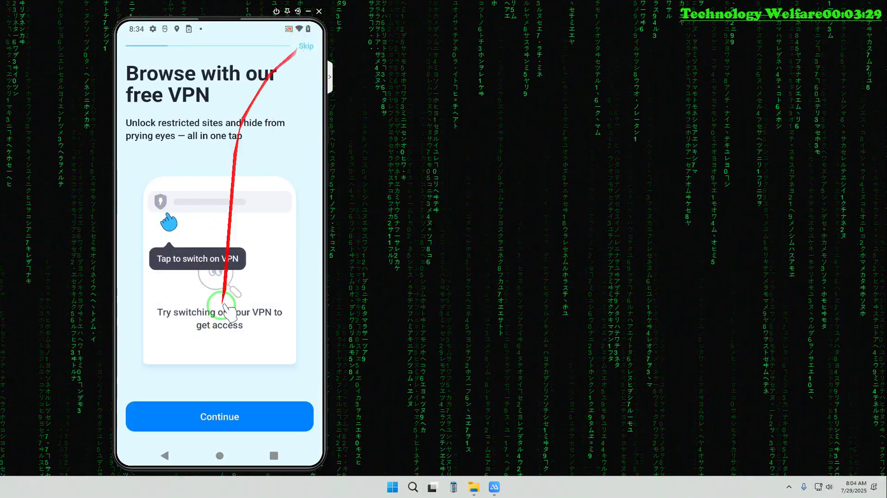
click(220, 416)
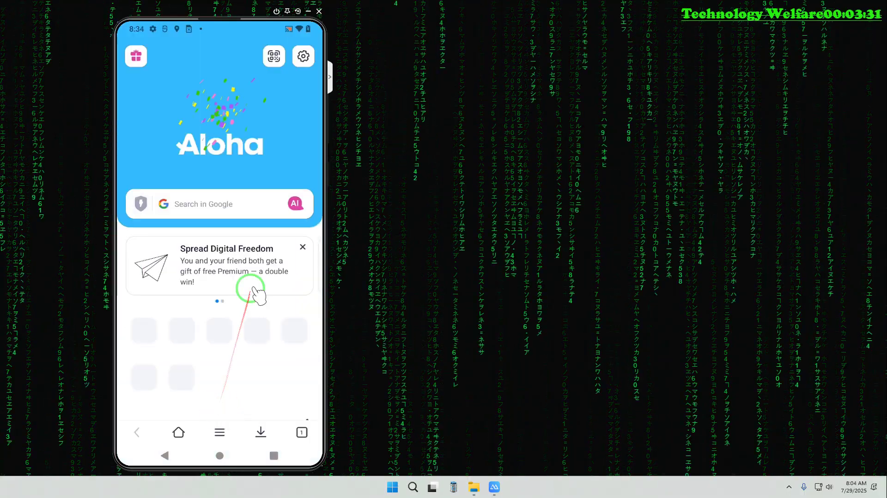
click(208, 198)
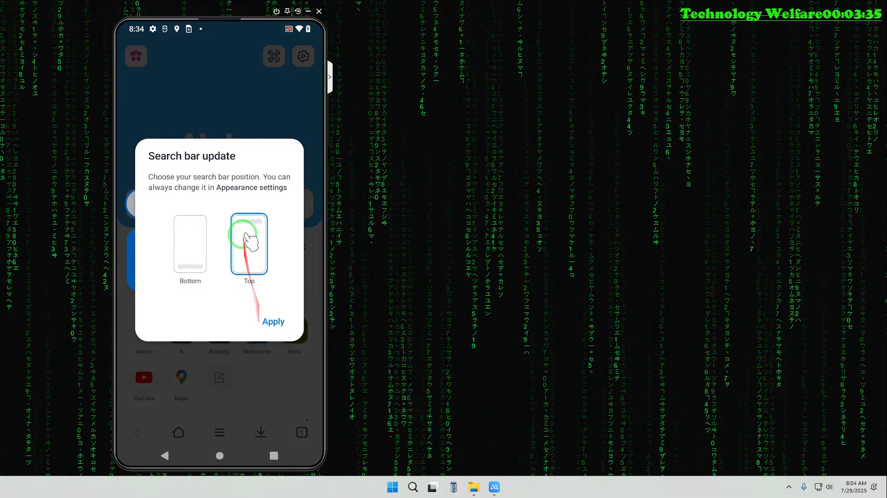
click(269, 321)
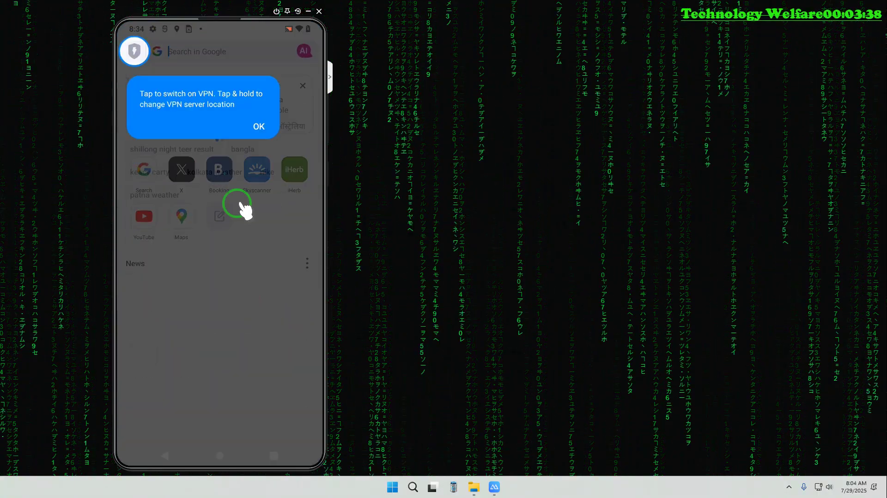
Dismiss the VPN tip, load google.co.in, and open Google's Sign in page
click(199, 50)
click(250, 124)
click(209, 47)
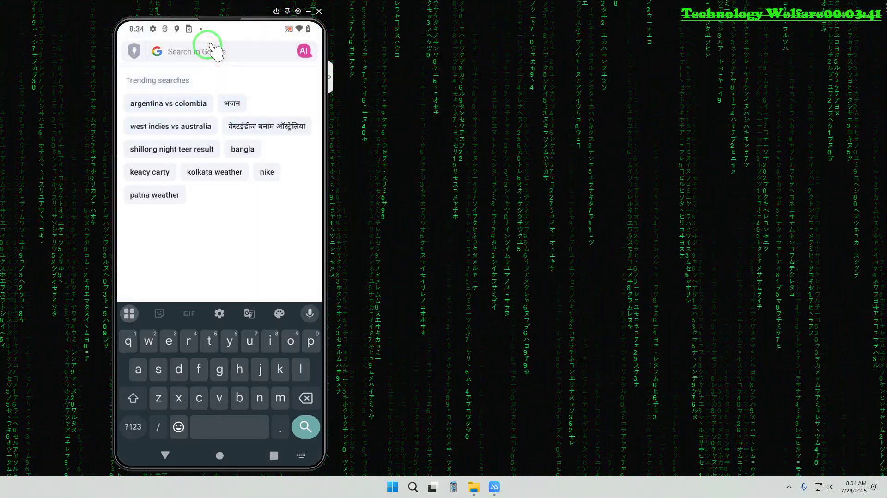
text(google.co.in)
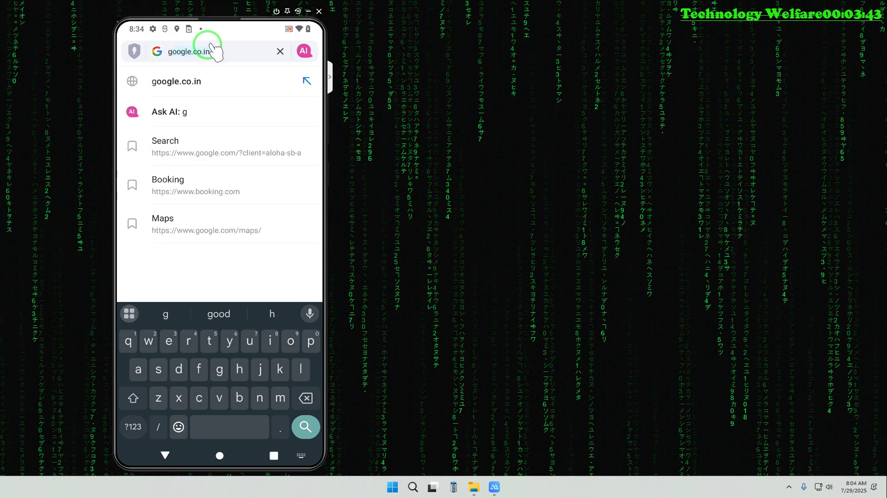
key(Return)
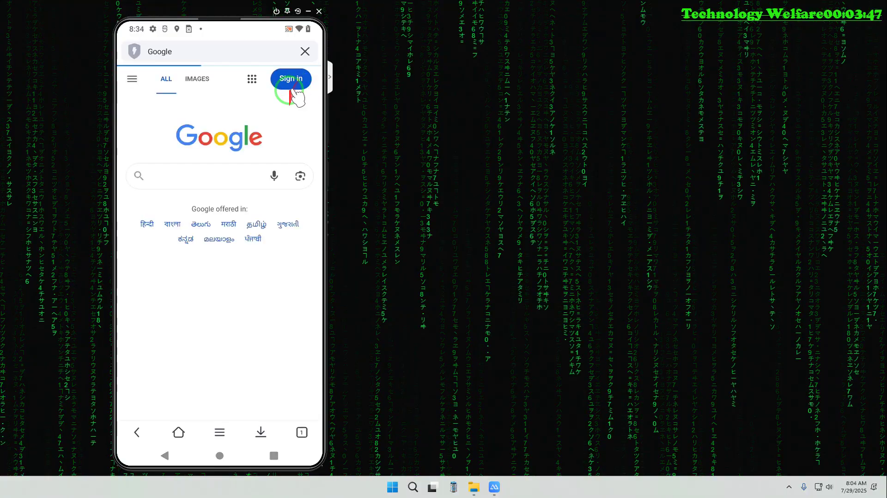
click(289, 78)
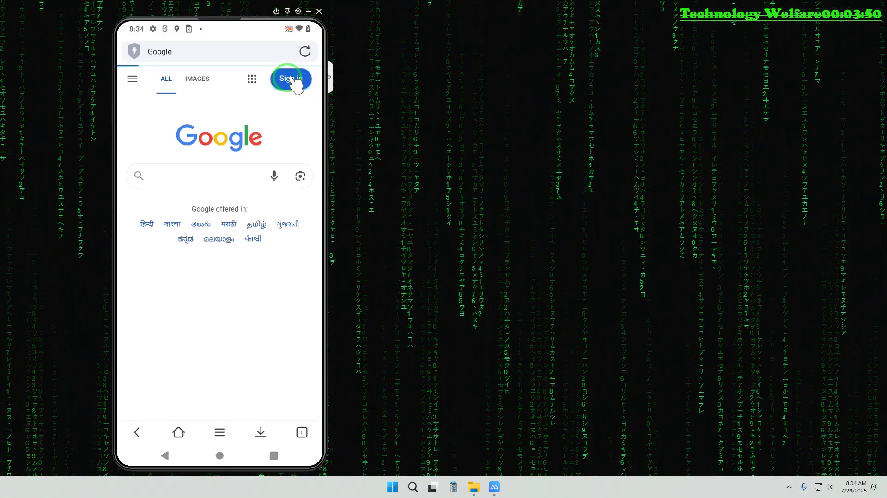
click(234, 190)
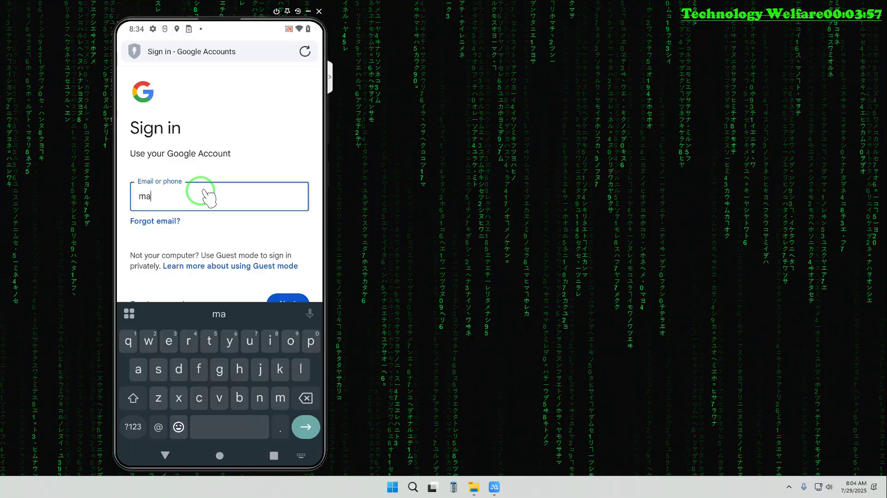
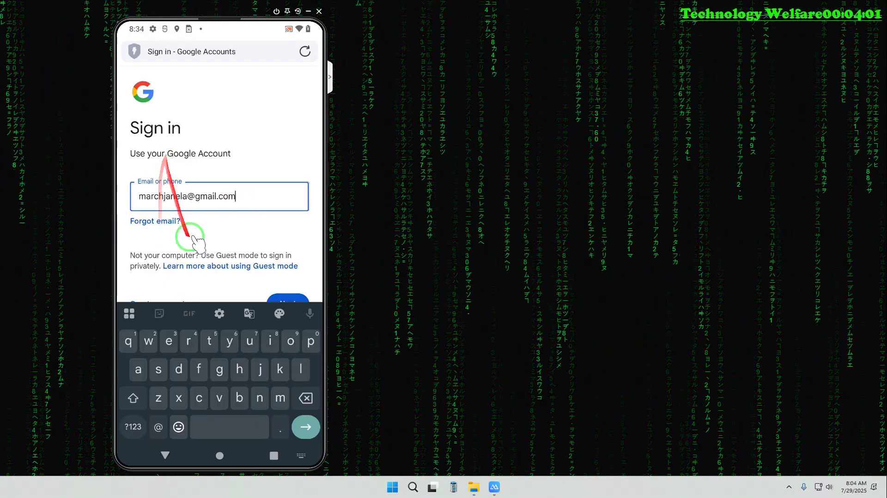
Enter the account's e-mail address, continue, and choose Forgot password
click(288, 300)
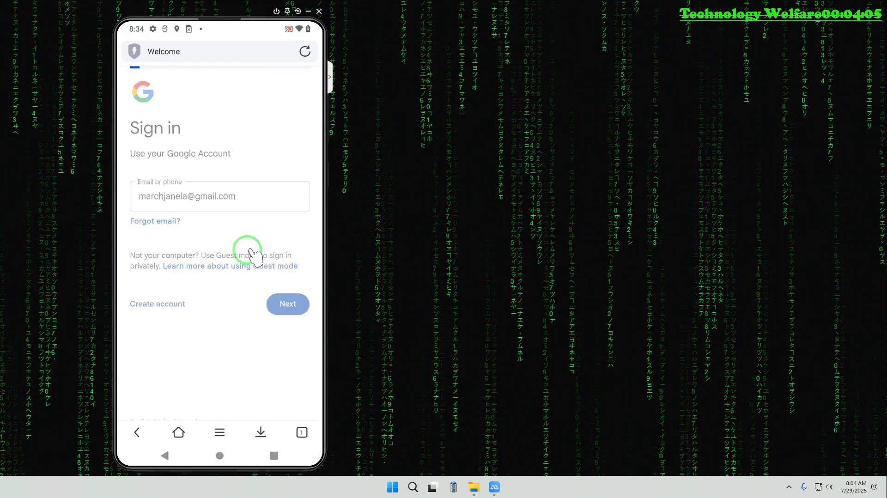
click(162, 296)
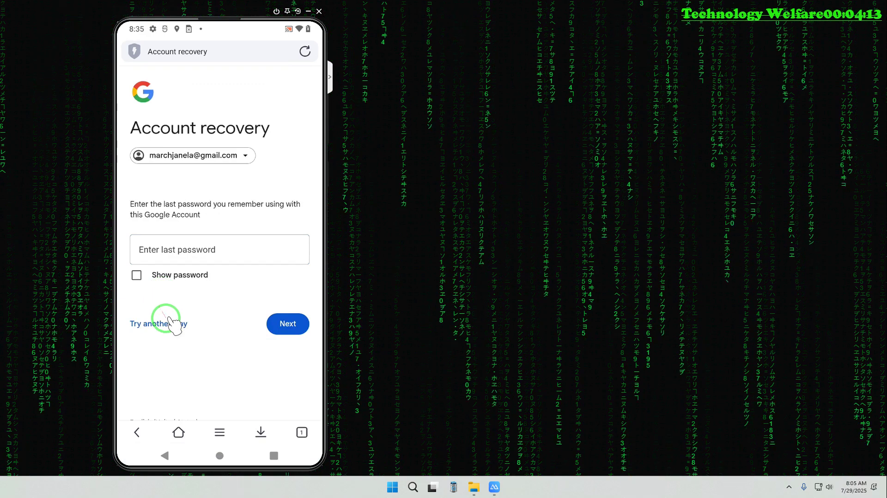
Choose Try another way and report I don't have my phone, reaching 'Couldn't sign you in'
click(167, 320)
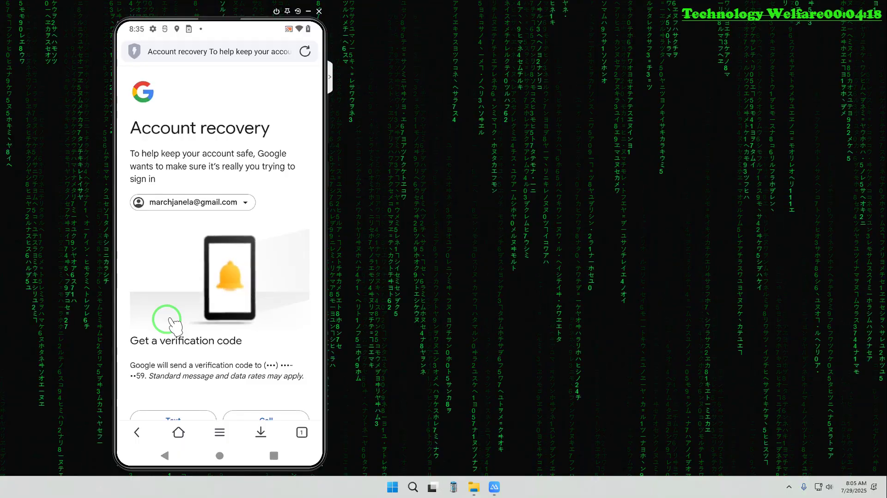
scroll(174, 323, down, 3)
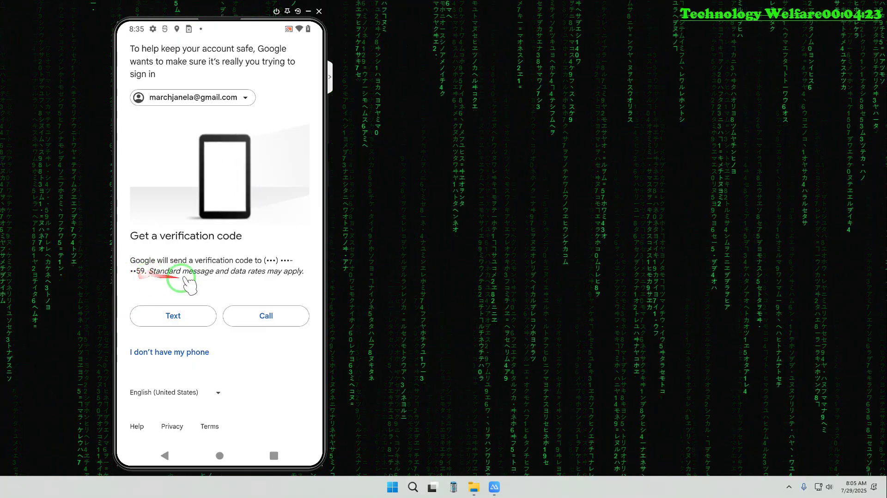
click(178, 354)
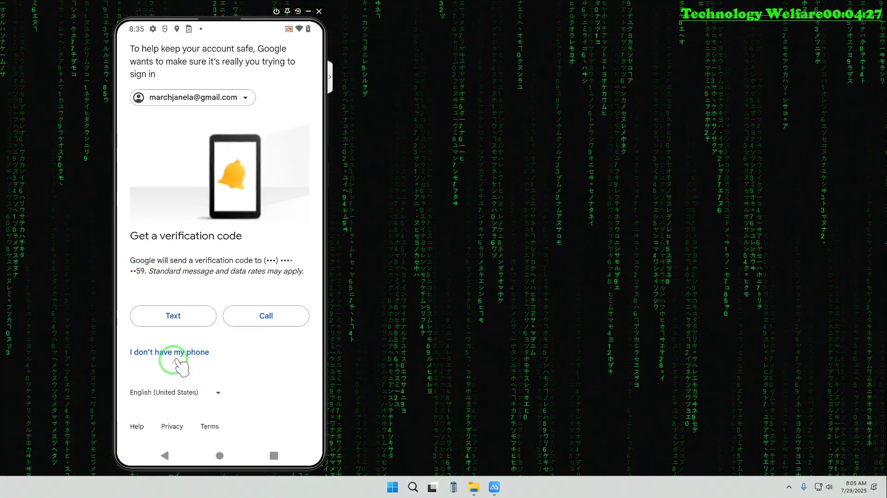
click(177, 350)
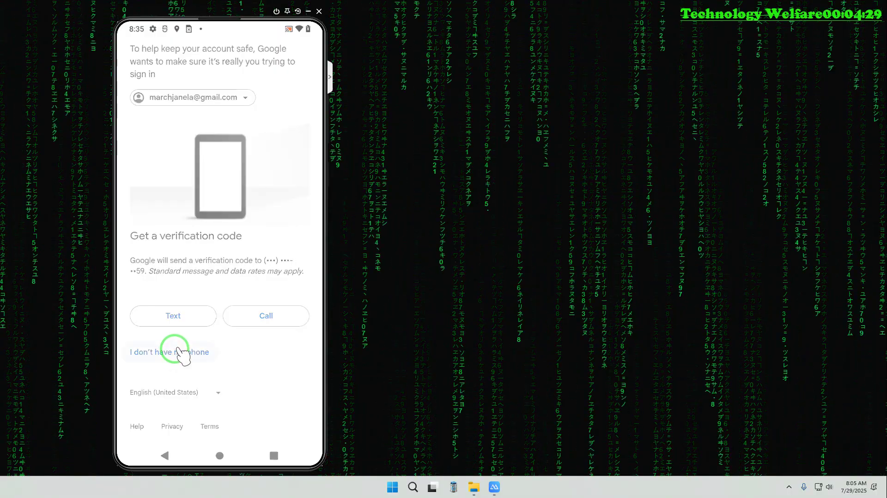
drag(169, 314, 253, 327)
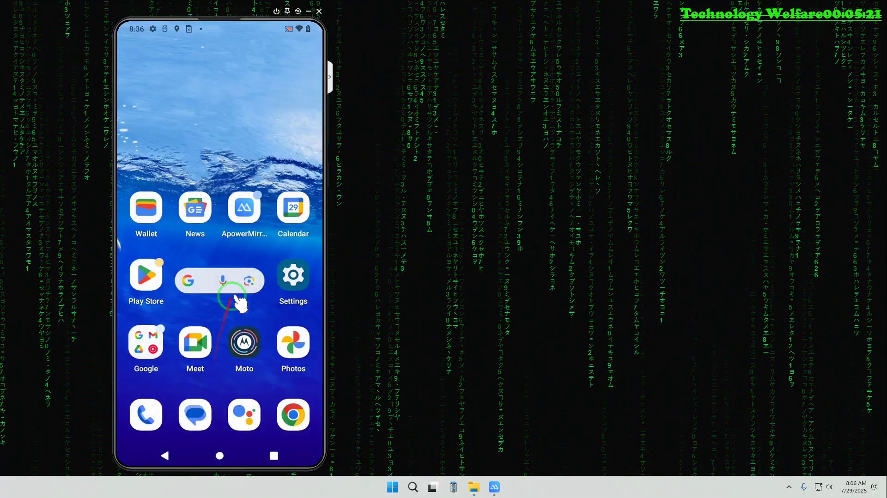
Open Settings > Google and choose Help from the overflow menu
click(289, 280)
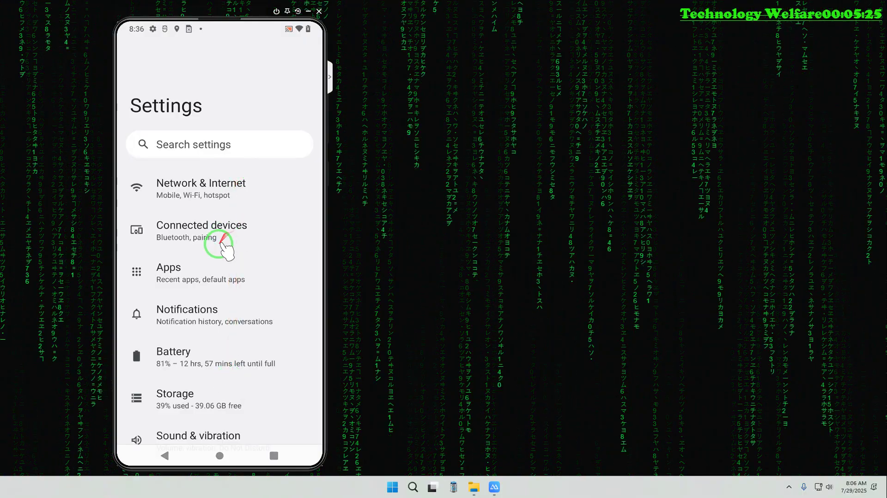
scroll(237, 263, down, 4)
scroll(238, 341, down, 8)
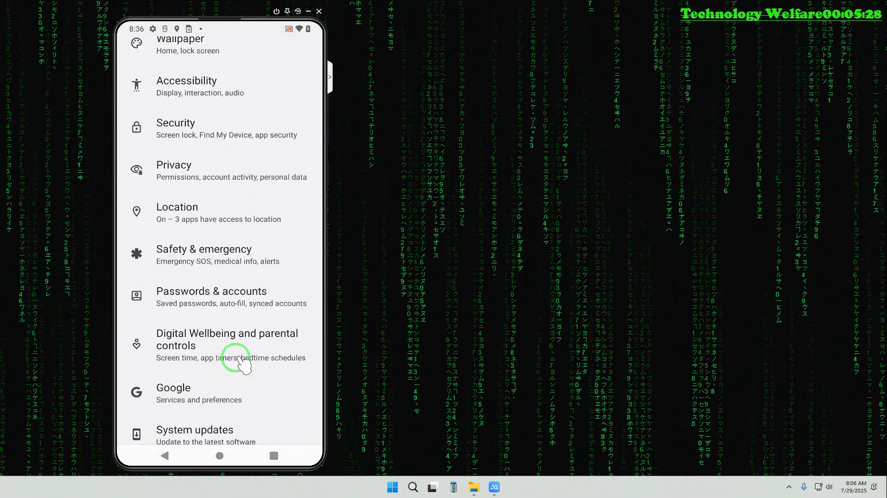
click(218, 291)
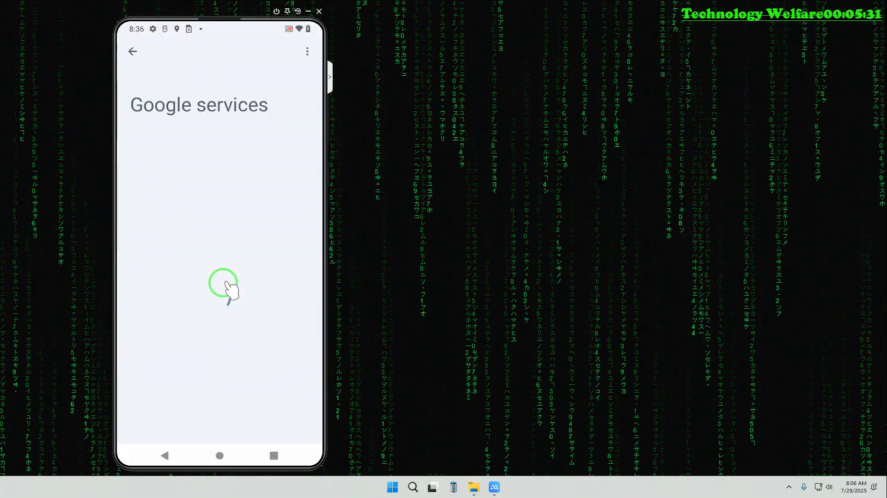
click(307, 50)
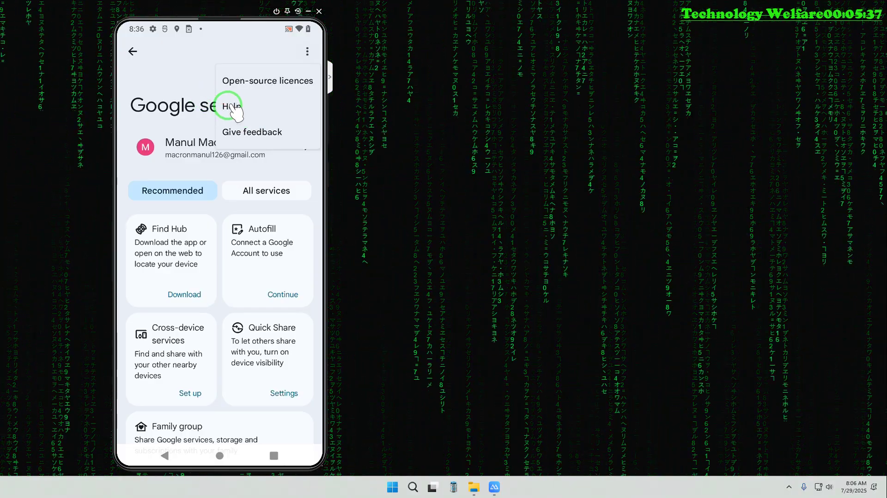
click(232, 106)
mouse_move(233, 104)
mouse_down()
mouse_move(218, 99)
mouse_move(177, 236)
mouse_move(201, 202)
mouse_move(230, 231)
mouse_up()
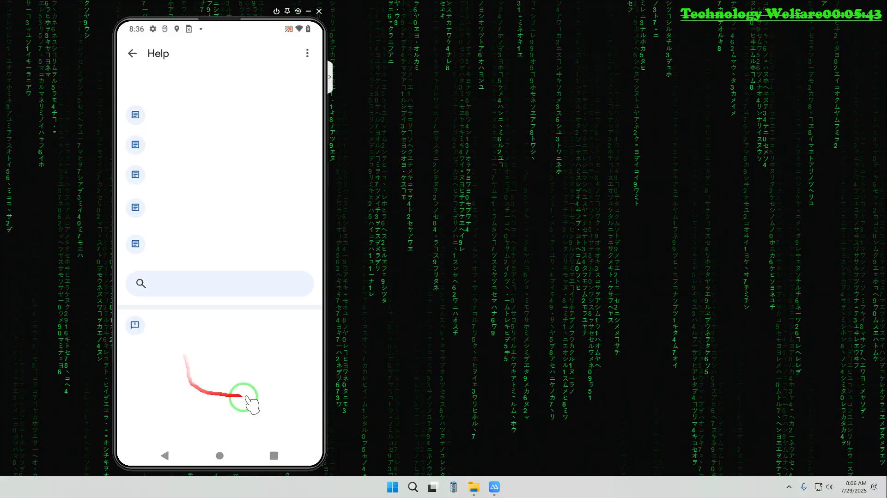
Search Google Help for 'hacked gmail recovery' using the suggestion after typing 'ha'
click(187, 283)
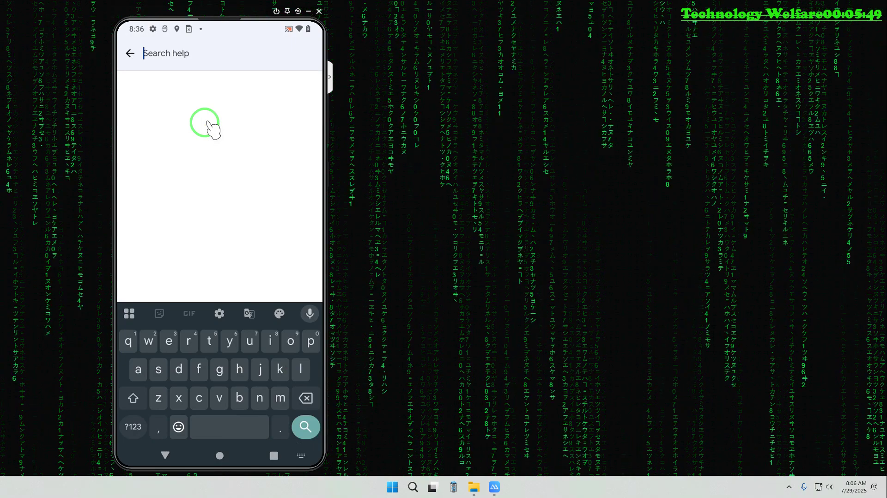
text(ha)
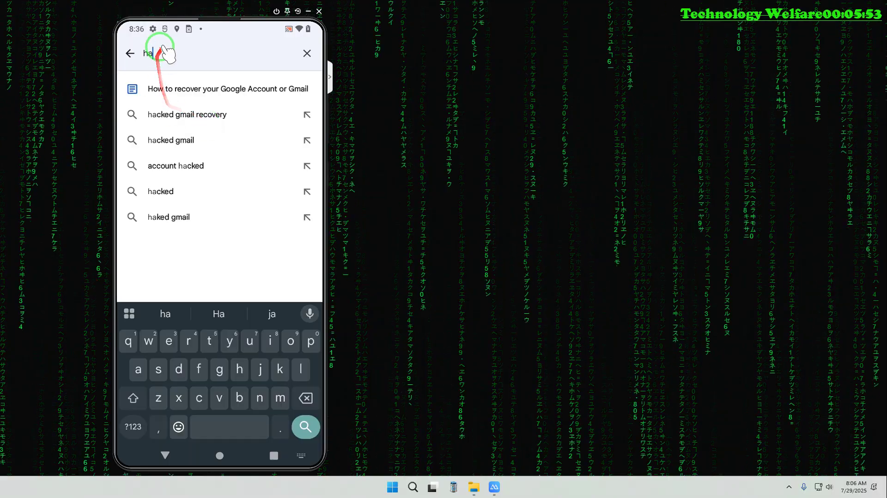
click(194, 115)
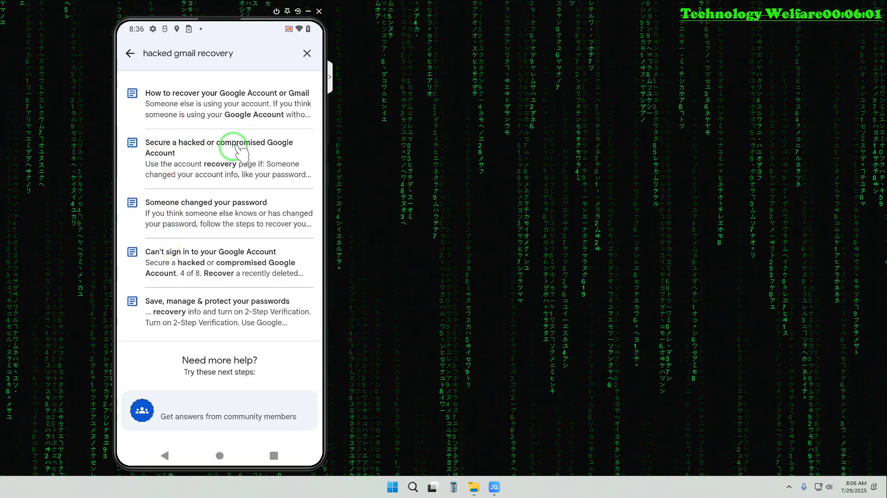
Open the 'Secure a hacked or compromised Google Account' article and expand Review your account activity
click(250, 148)
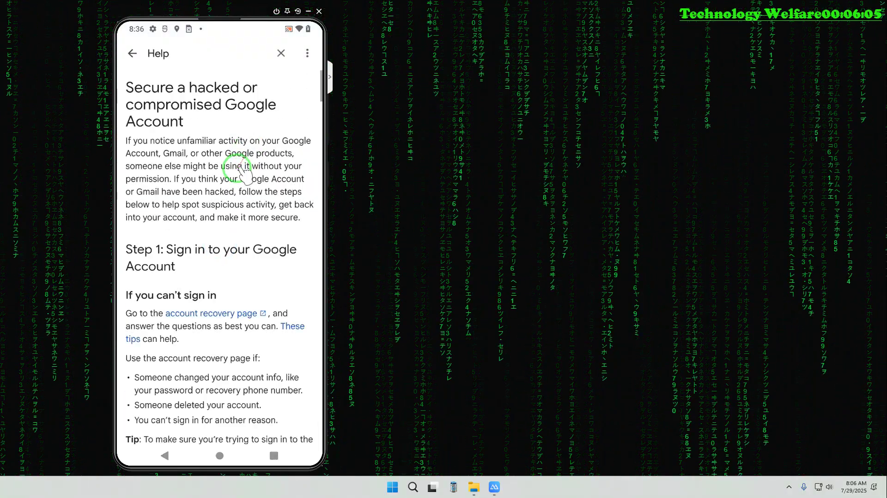
scroll(234, 252, down, 5)
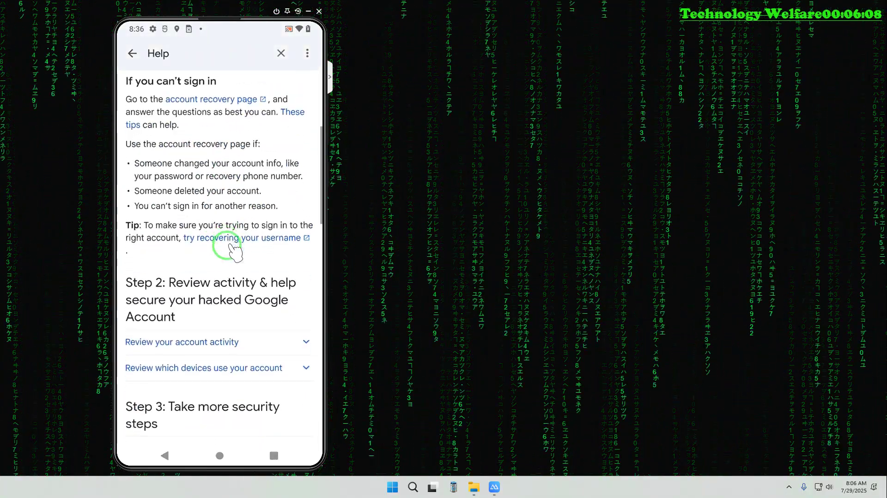
scroll(233, 250, down, 3)
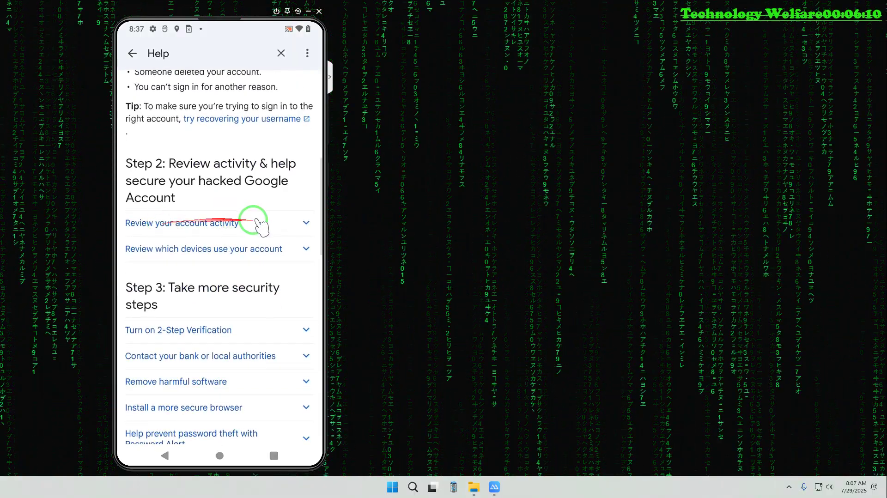
click(281, 223)
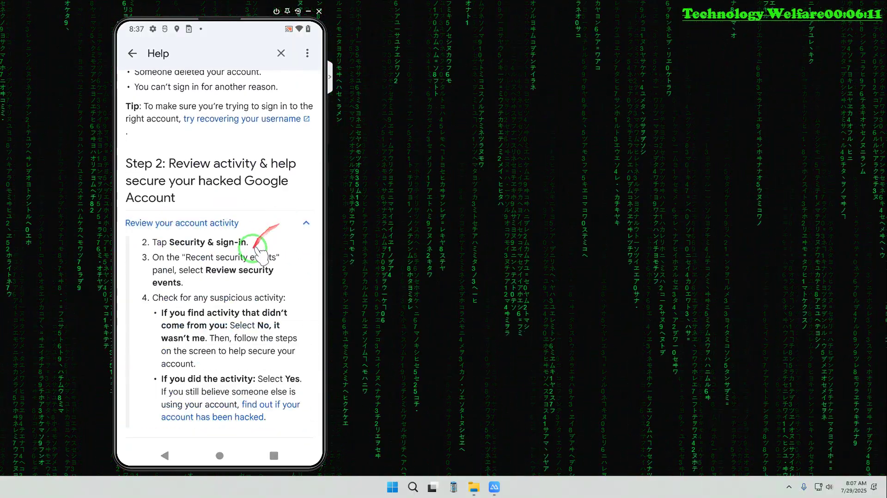
scroll(259, 254, down, 7)
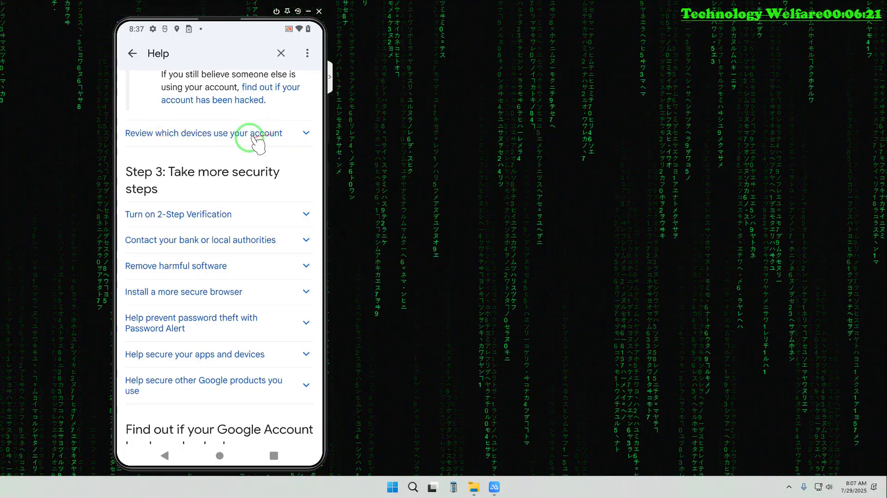
click(259, 109)
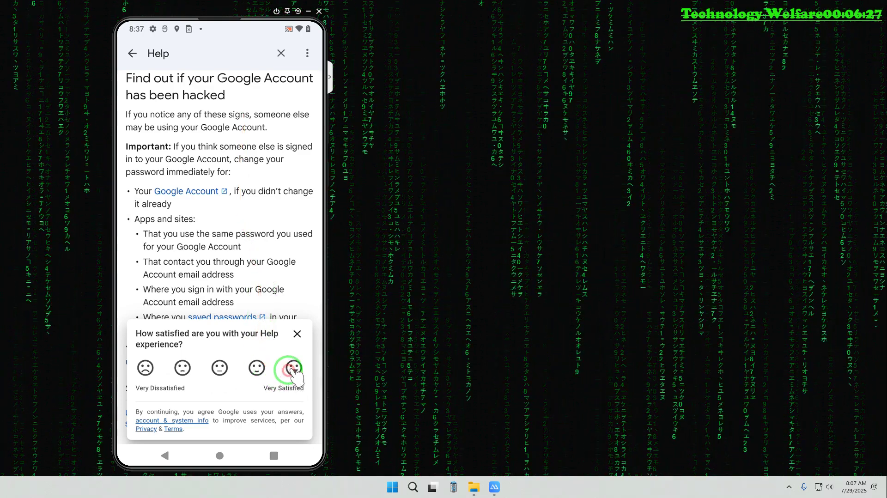
Rate the help Very Satisfied and Informative, submit, and scroll back through the article
click(292, 368)
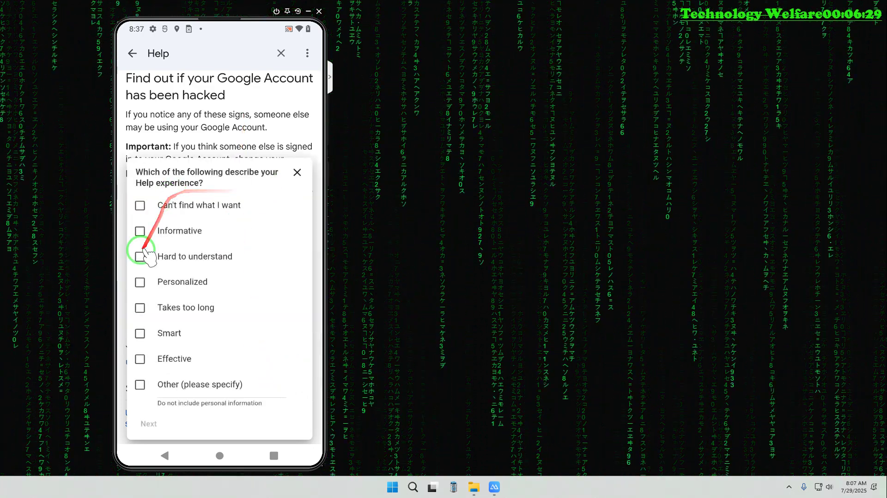
click(160, 230)
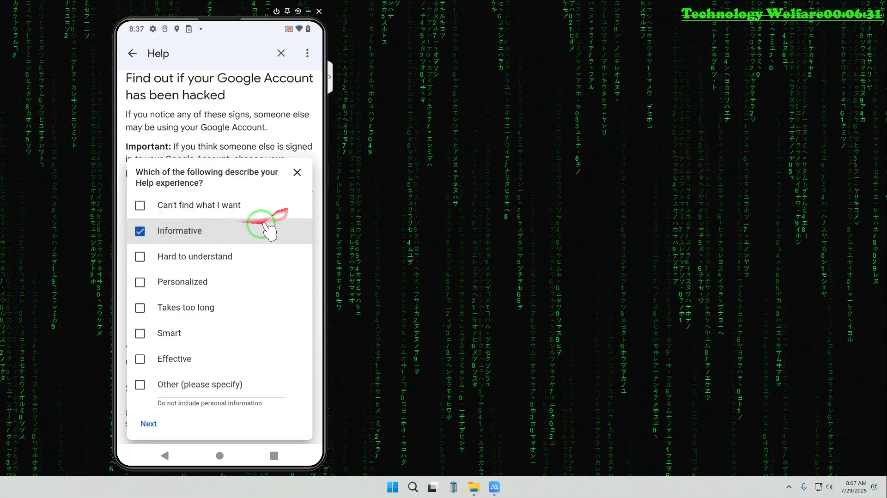
click(297, 172)
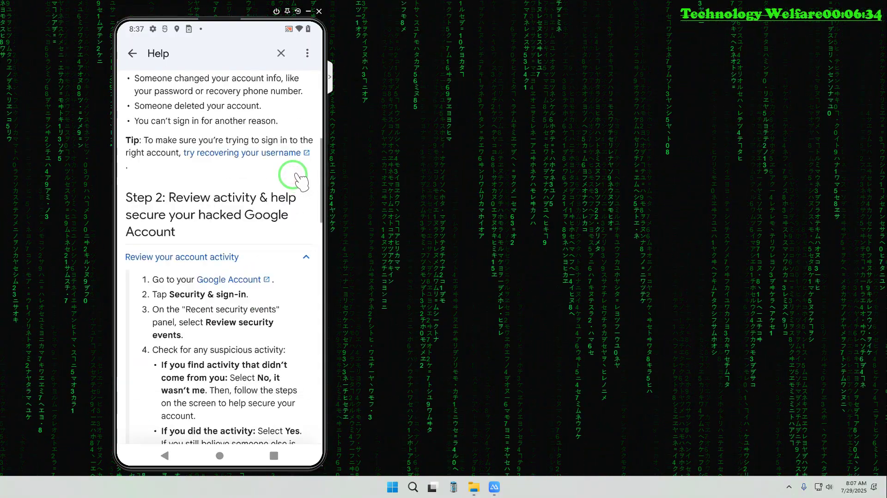
scroll(249, 178, up, 6)
scroll(245, 174, up, 2)
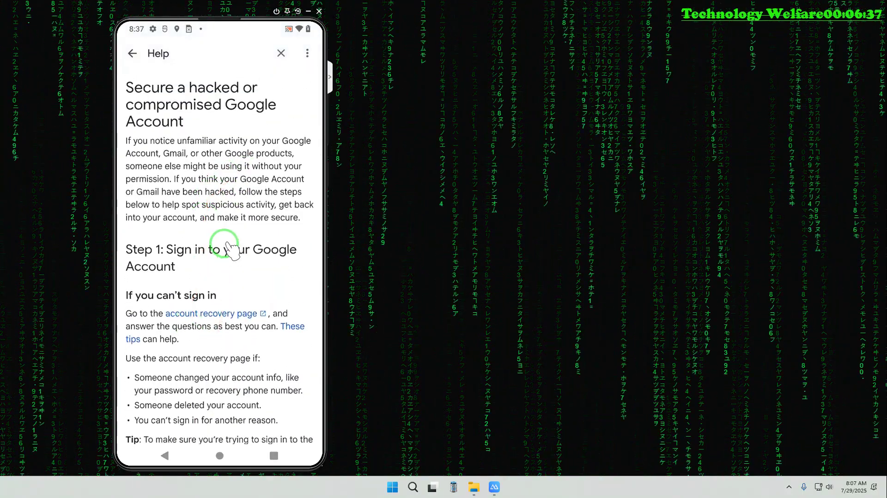
scroll(226, 249, down, 5)
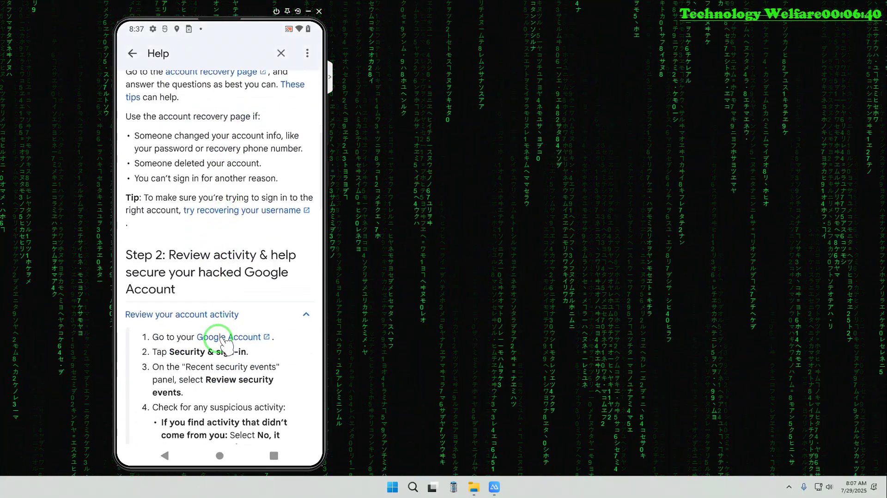
scroll(221, 340, down, 6)
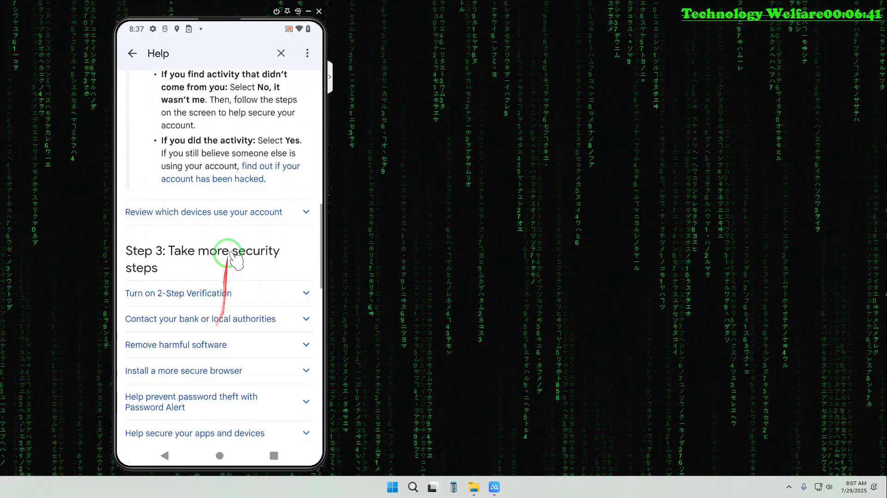
click(241, 167)
drag(235, 175, 206, 192)
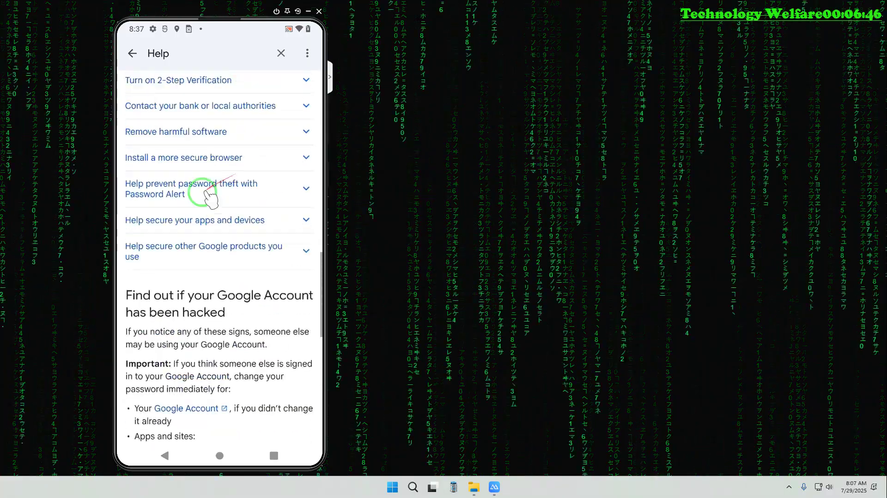
scroll(208, 194, up, 9)
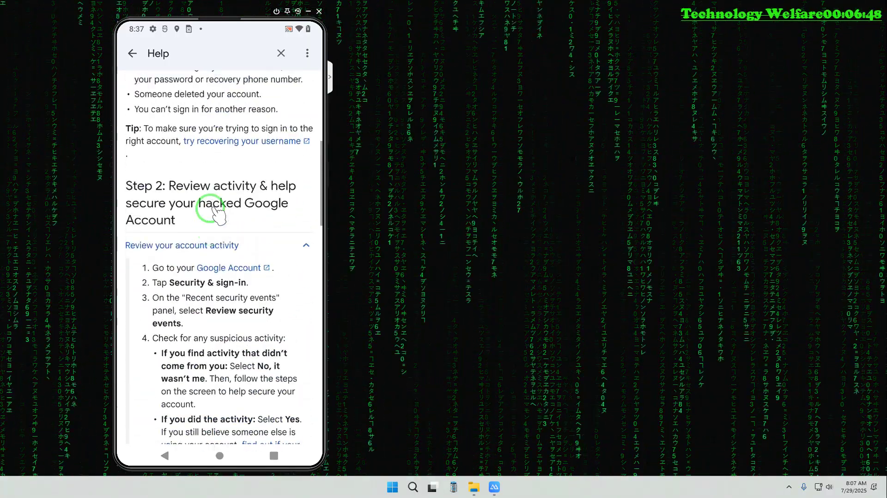
scroll(210, 207, up, 7)
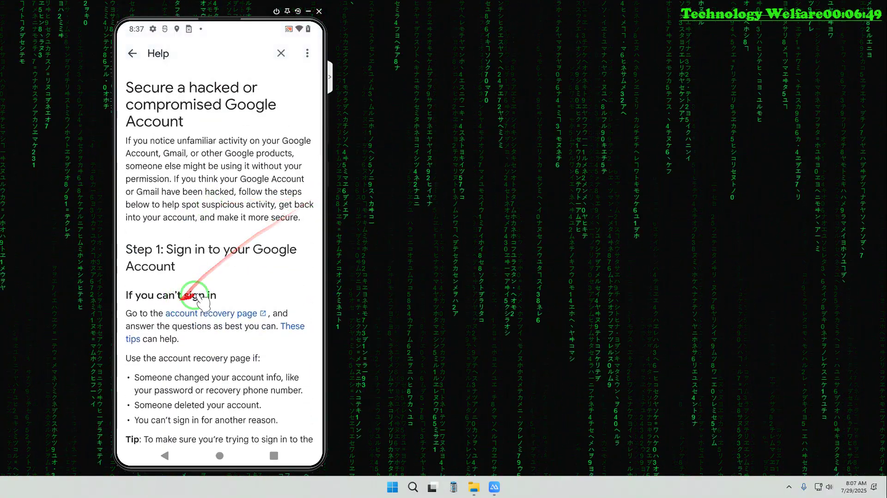
Open the Account recovery page, submit the suggested Gmail address, and choose Update password
click(143, 340)
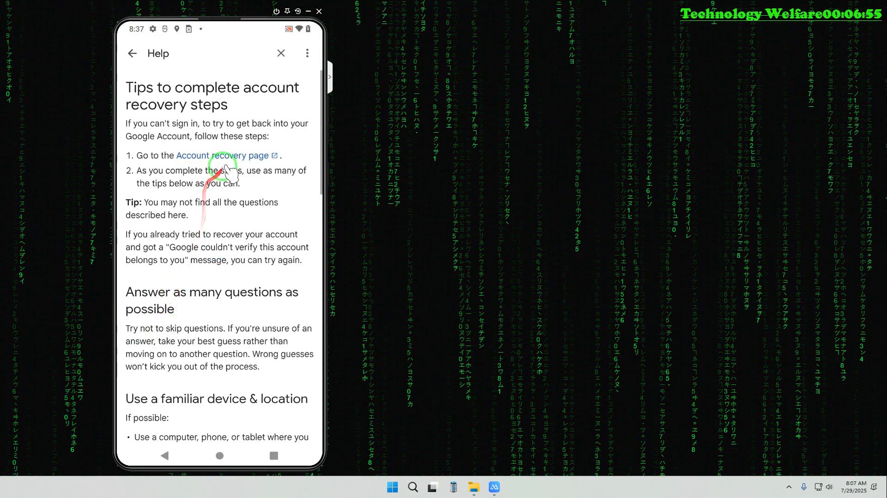
click(244, 157)
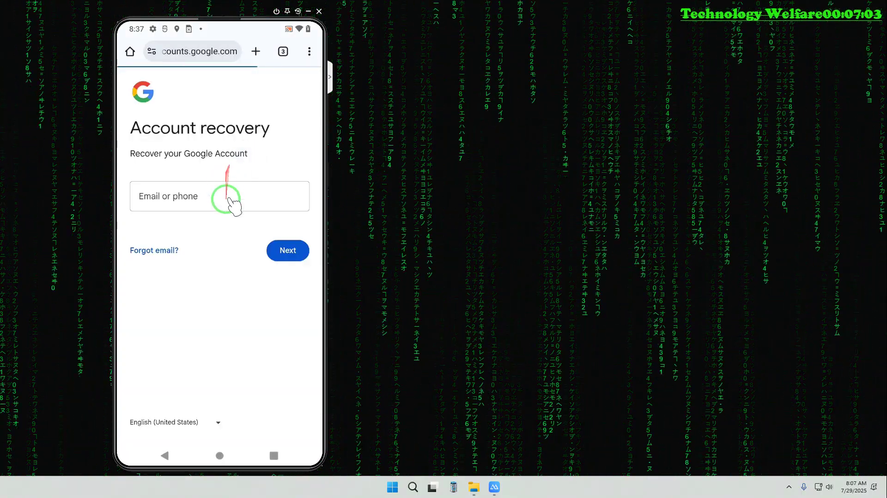
click(181, 196)
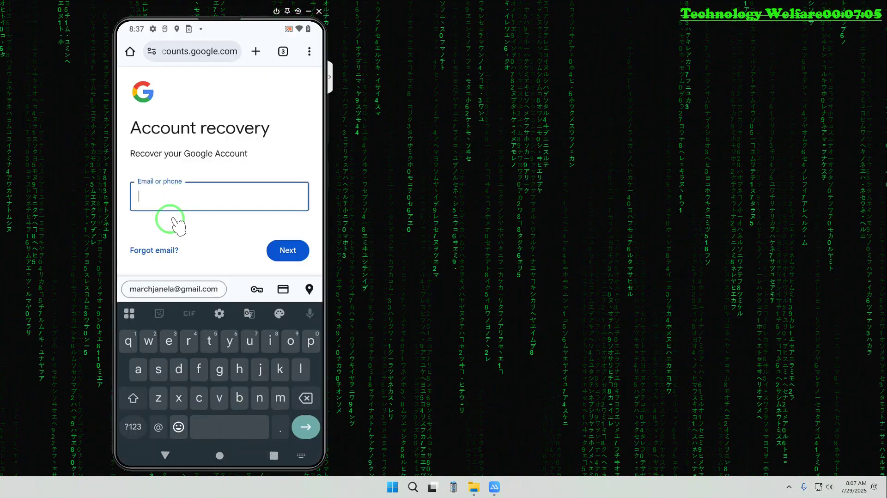
click(180, 290)
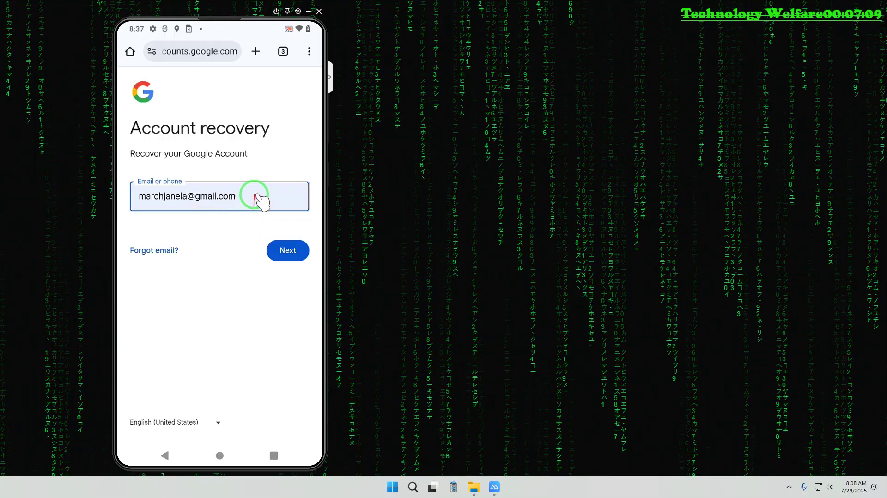
click(295, 253)
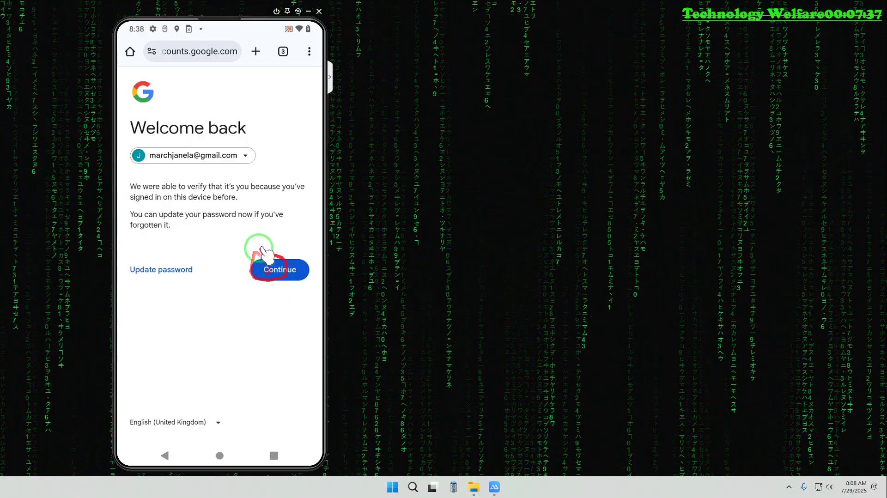
click(158, 270)
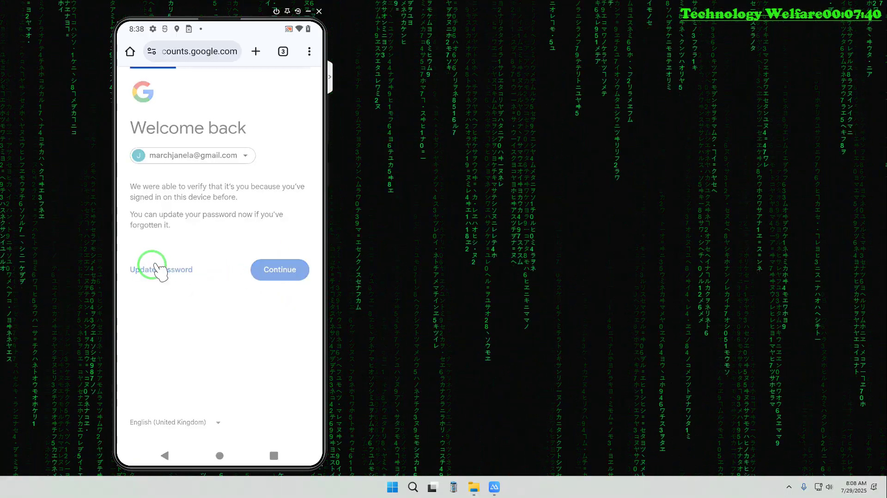
Hide the keyboard so the Change password page shows both new-password and confirm fields
click(159, 267)
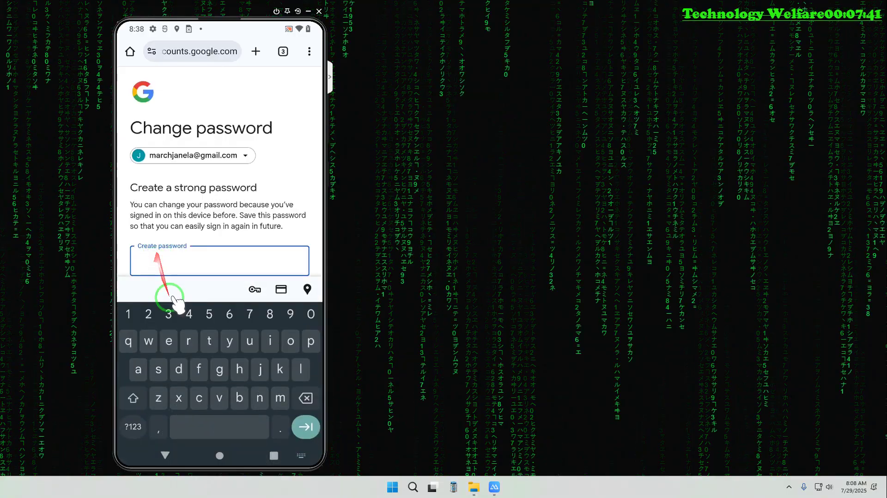
click(274, 165)
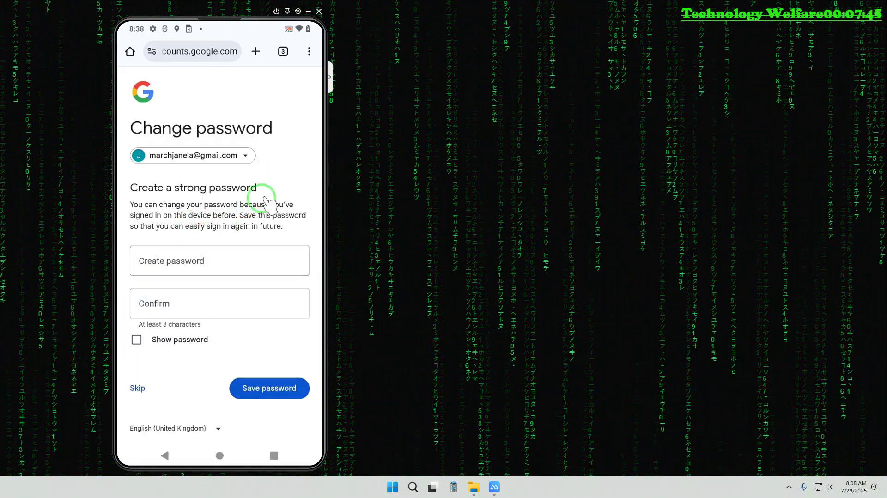